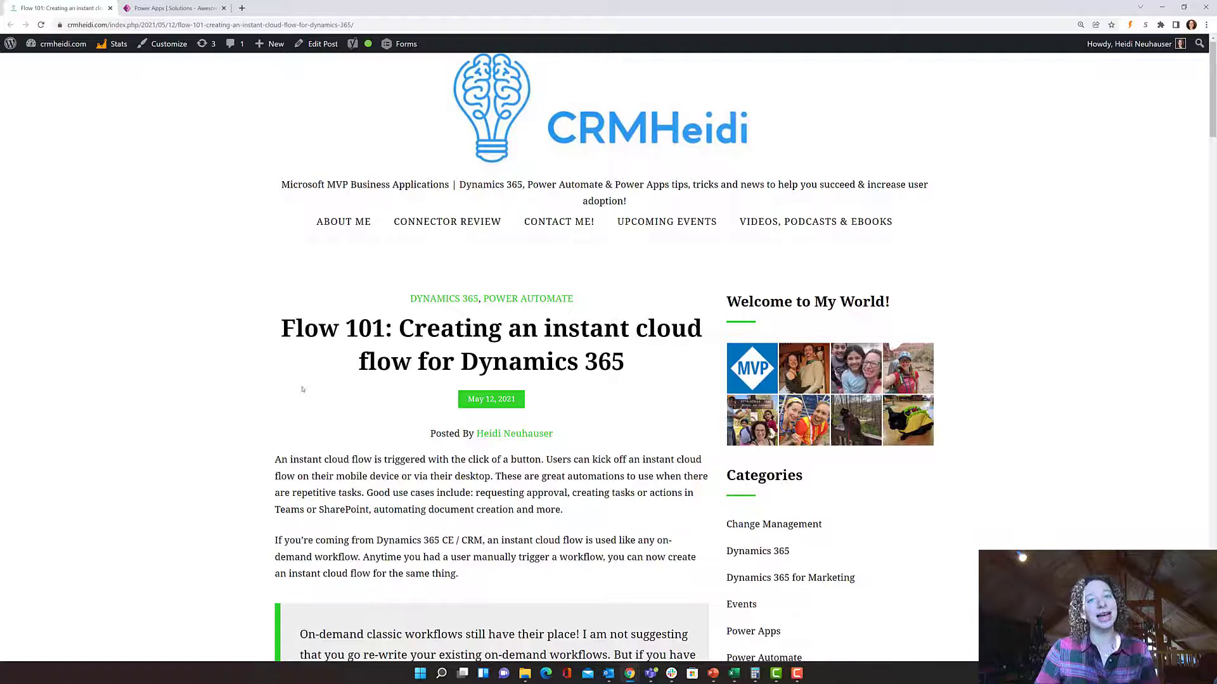
Step: Scroll through the CRMHeidi blog post, then return to the Awesome solution in Power Apps
scroll(405, 489, down, 3)
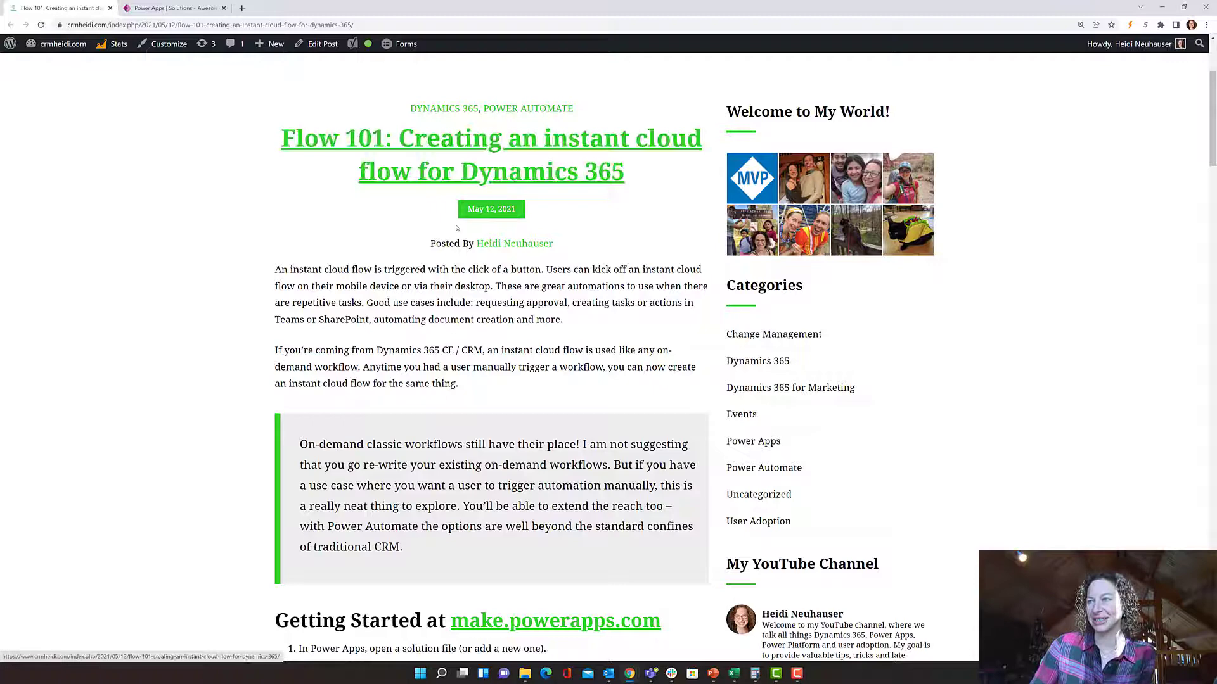
scroll(608, 355, down, 2)
scroll(374, 270, down, 4)
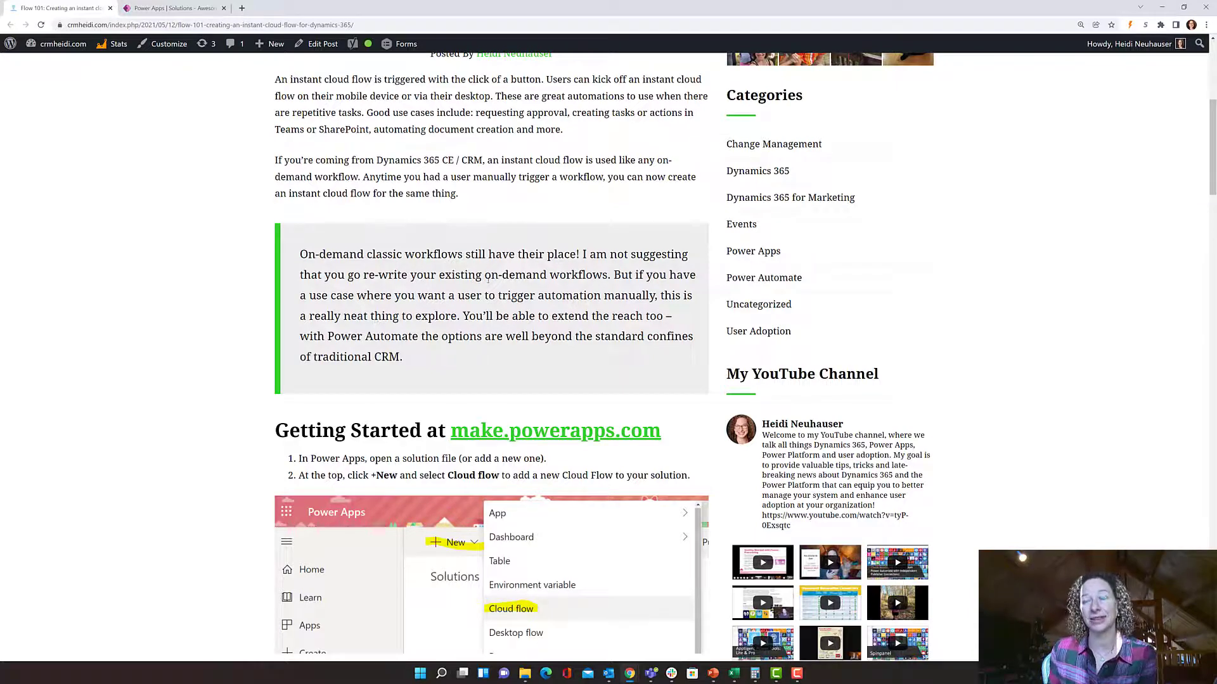
scroll(488, 280, down, 2)
key(ctrl+Tab)
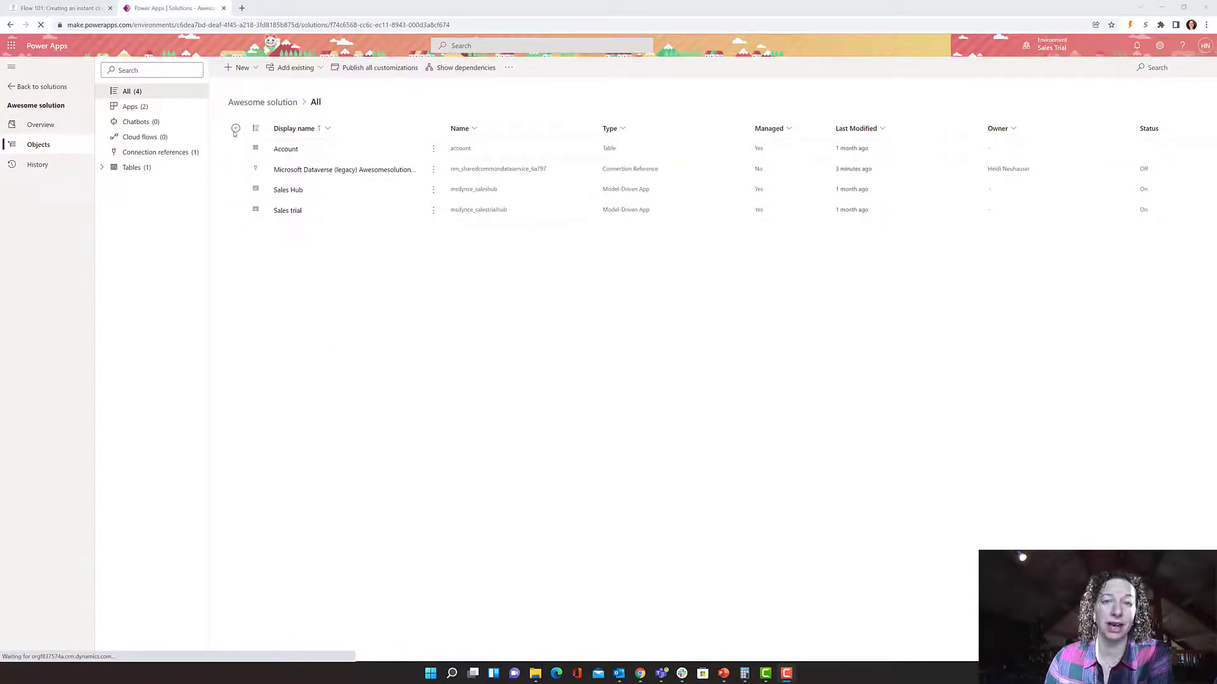
Step: Start a new instant cloud flow from New > Automation > Cloud flow in the Awesome solution
drag(227, 102, 384, 97)
click(410, 95)
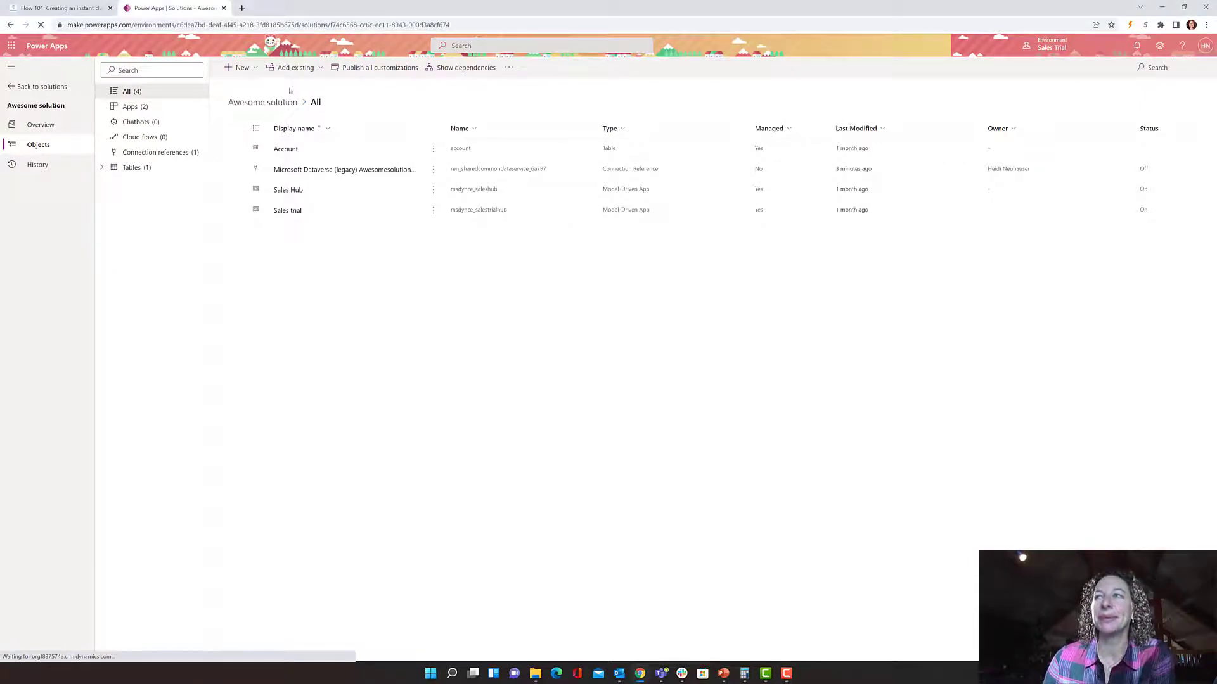
click(238, 68)
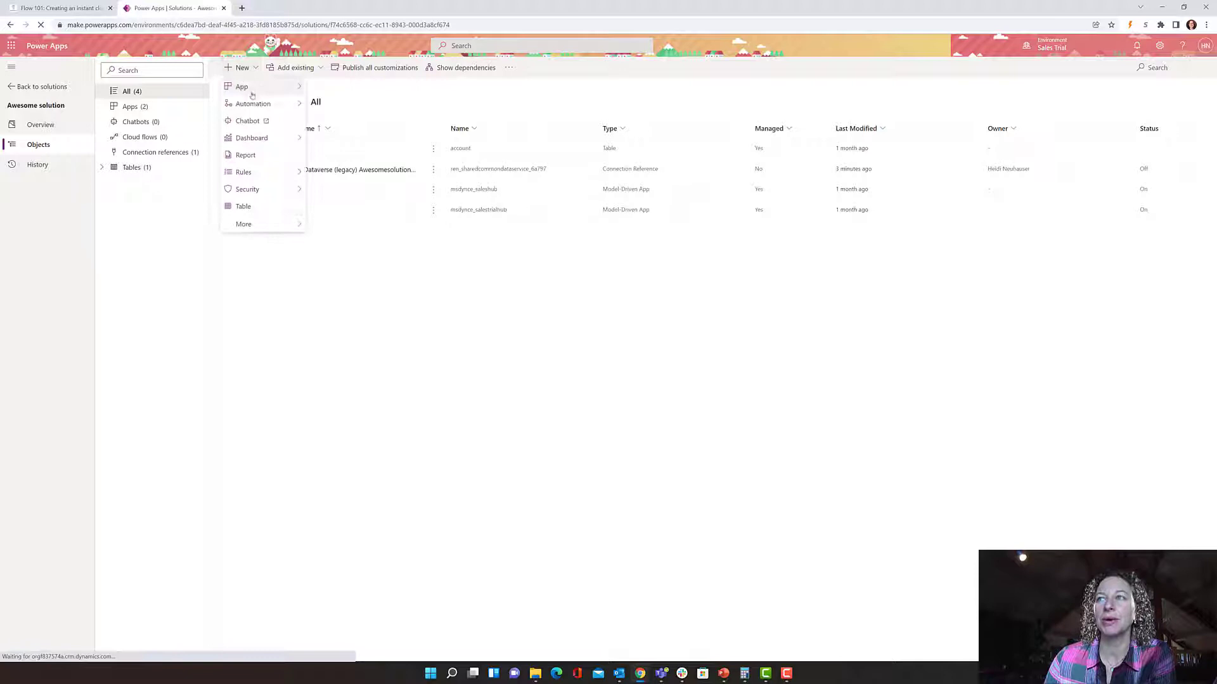
mouse_move(278, 104)
mouse_move(370, 109)
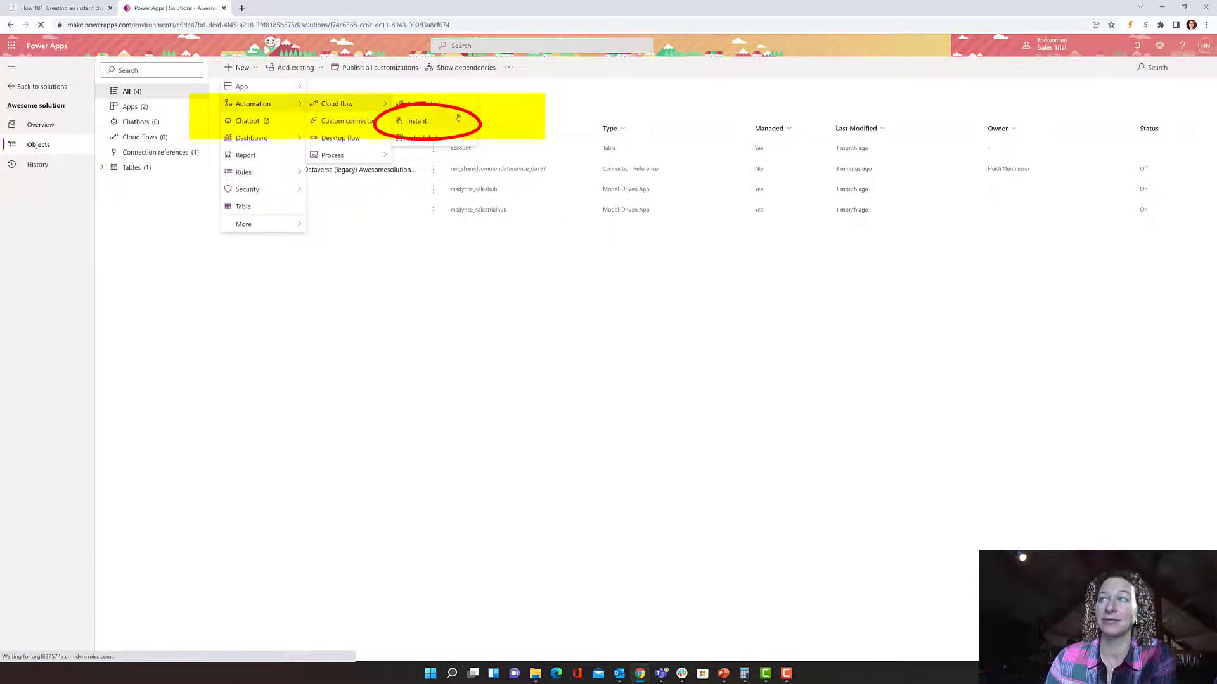
click(458, 117)
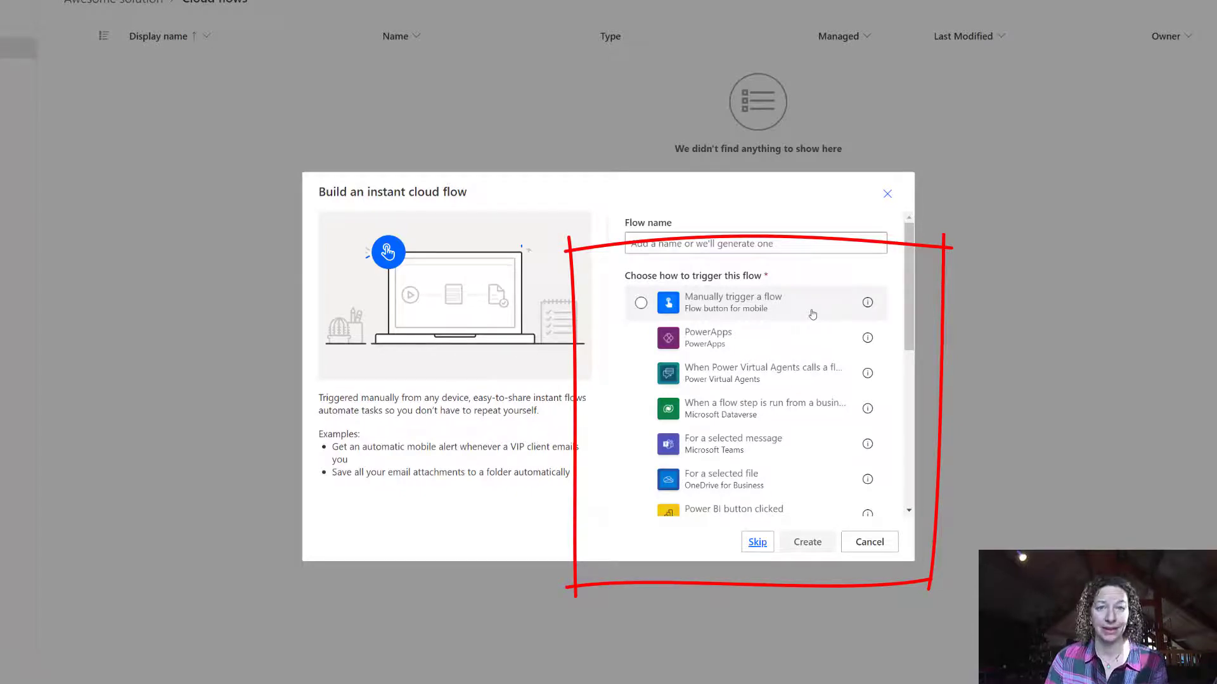
Step: Scroll through the trigger options in the Build an instant cloud flow dialog
scroll(813, 315, down, 1)
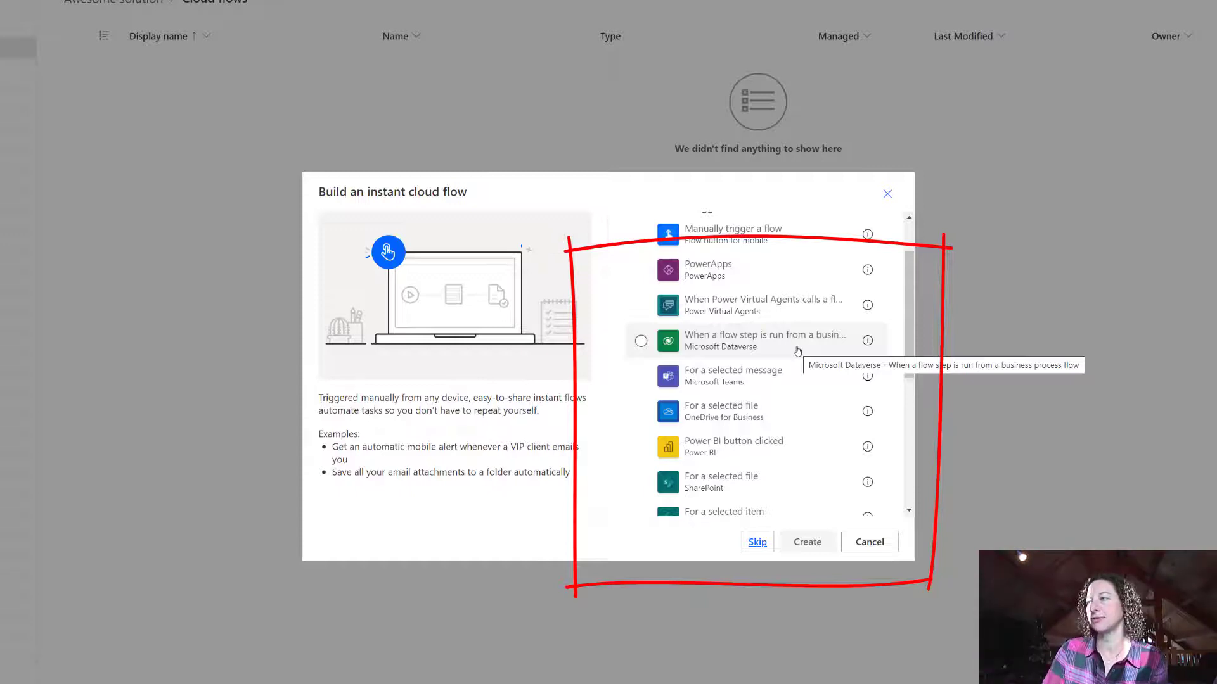
scroll(796, 336, down, 1)
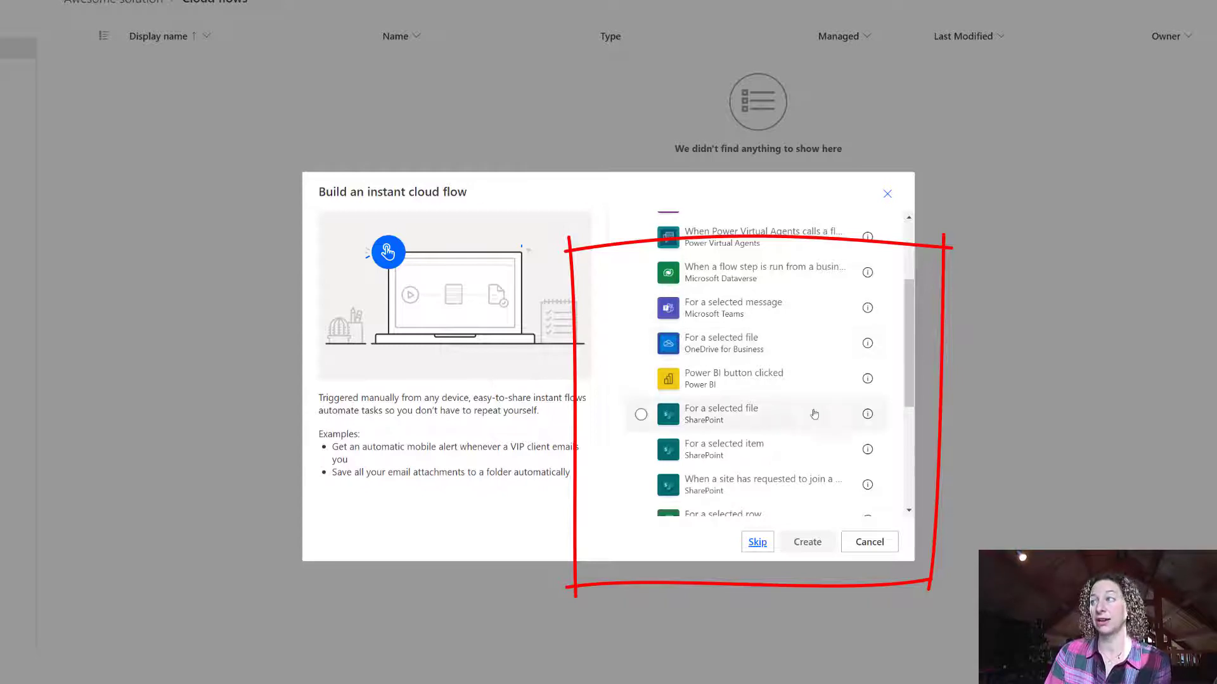
scroll(811, 389, down, 2)
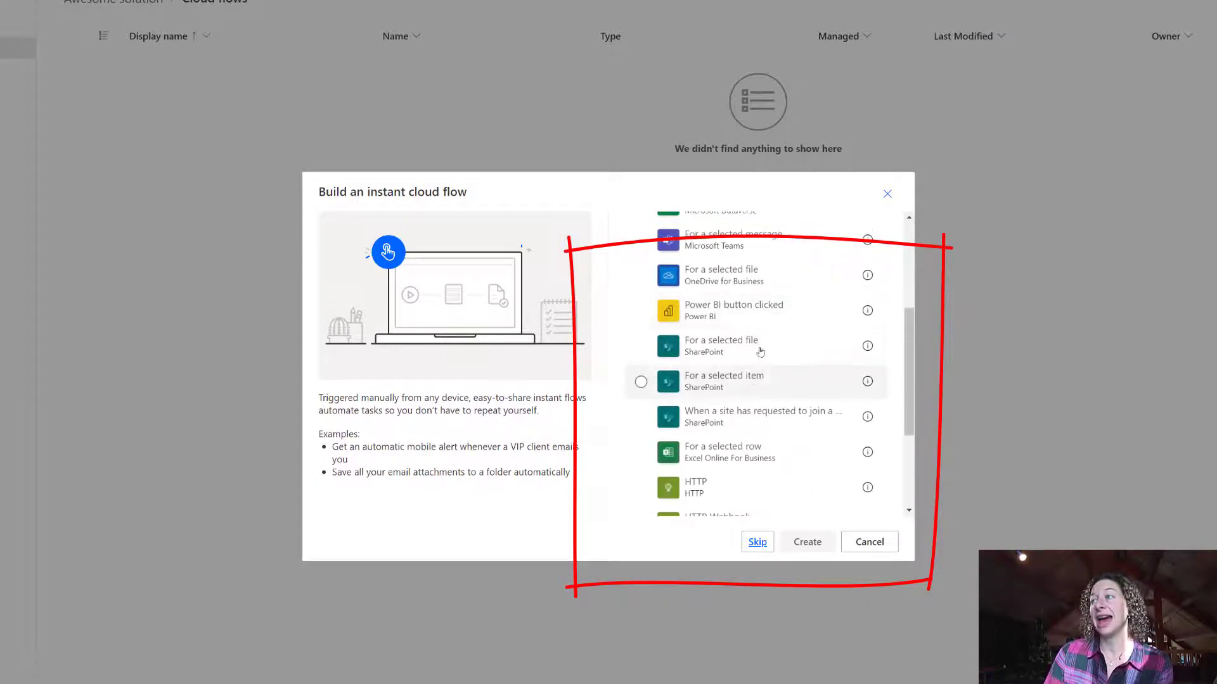
scroll(763, 391, down, 3)
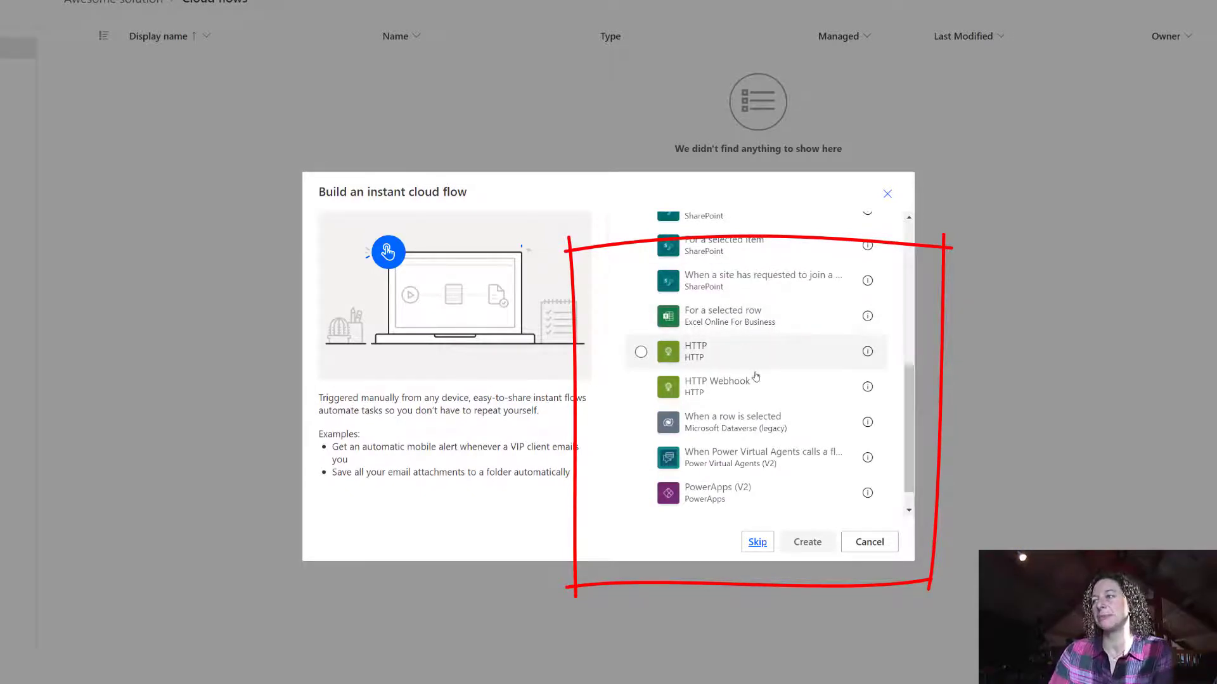
Step: Create the flow 'Schedule Oppty for Follow-Up' using the legacy Dataverse 'When a row is selected' trigger
click(641, 422)
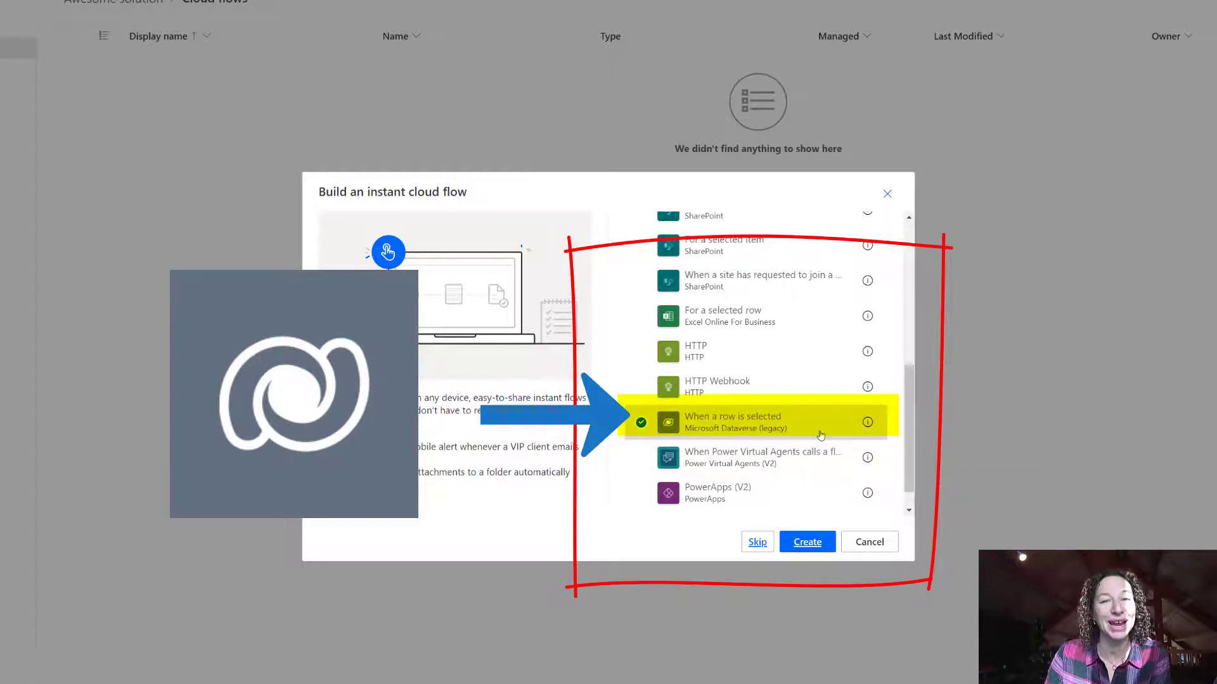
scroll(818, 435, up, 3)
scroll(814, 435, up, 3)
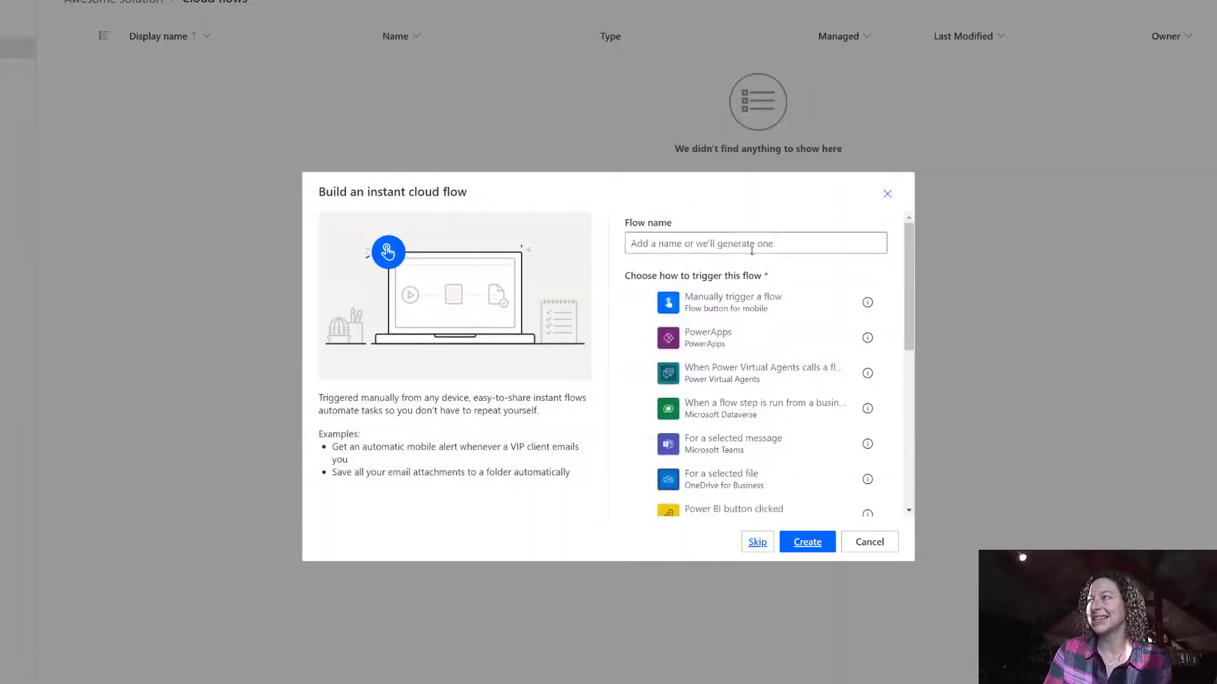
click(753, 243)
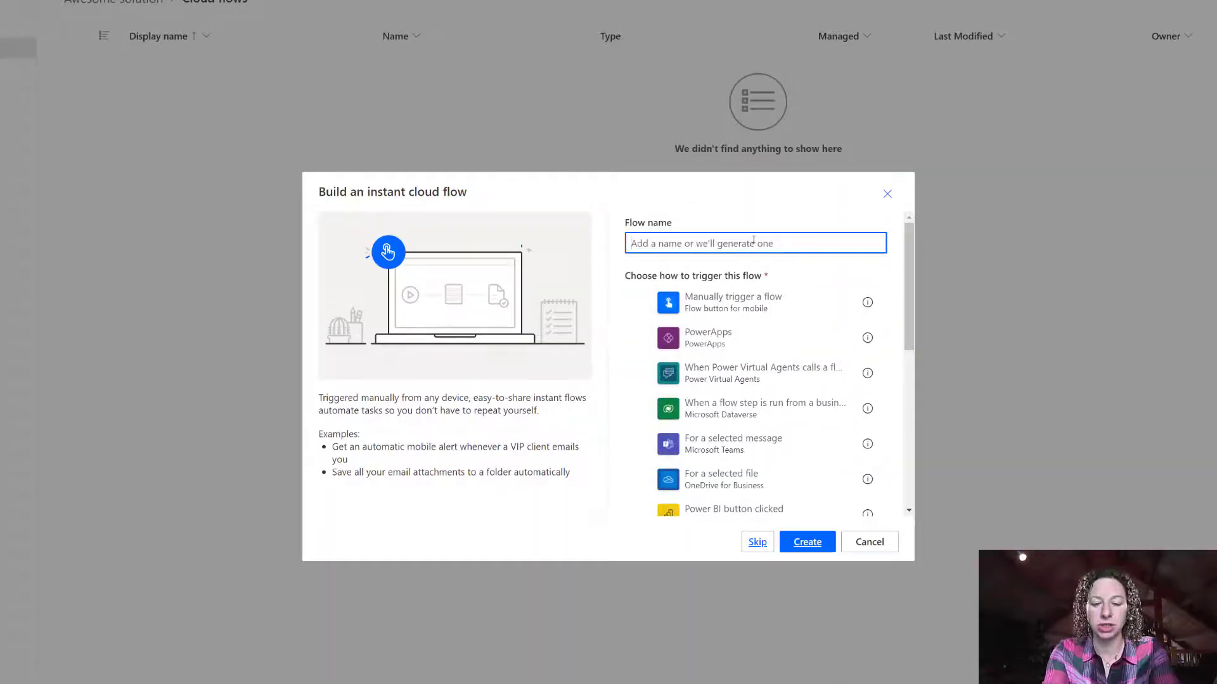
text(Schedule Oppty)
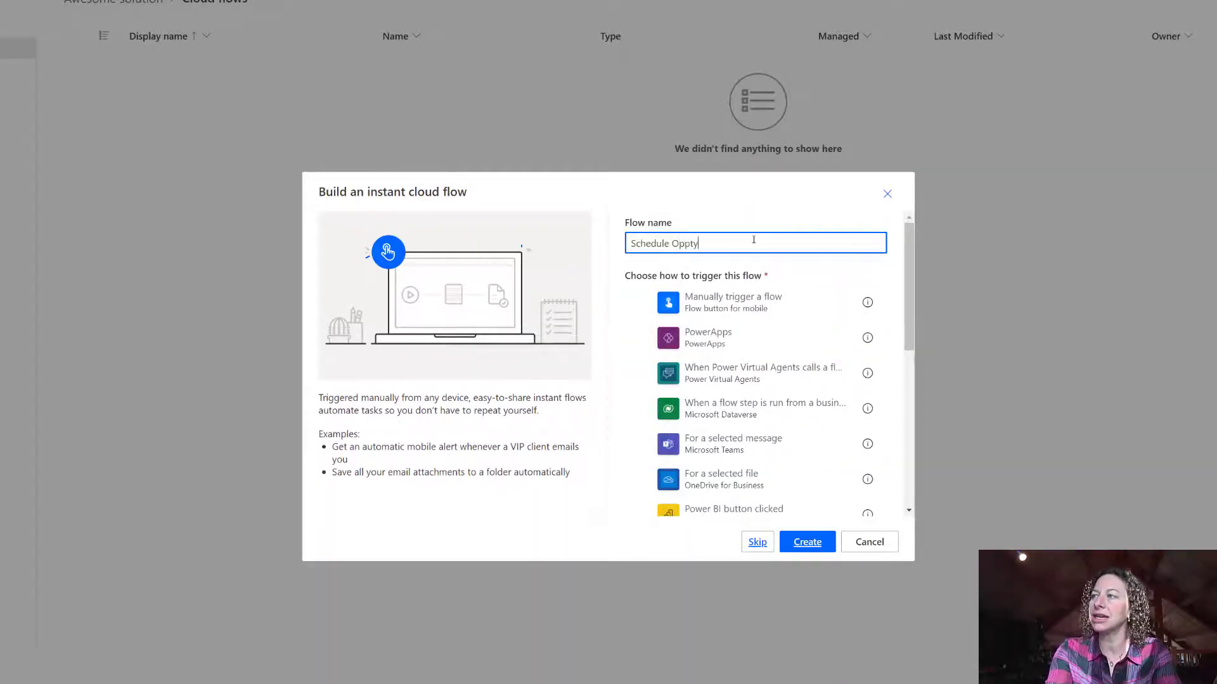
text( for Follow-U)
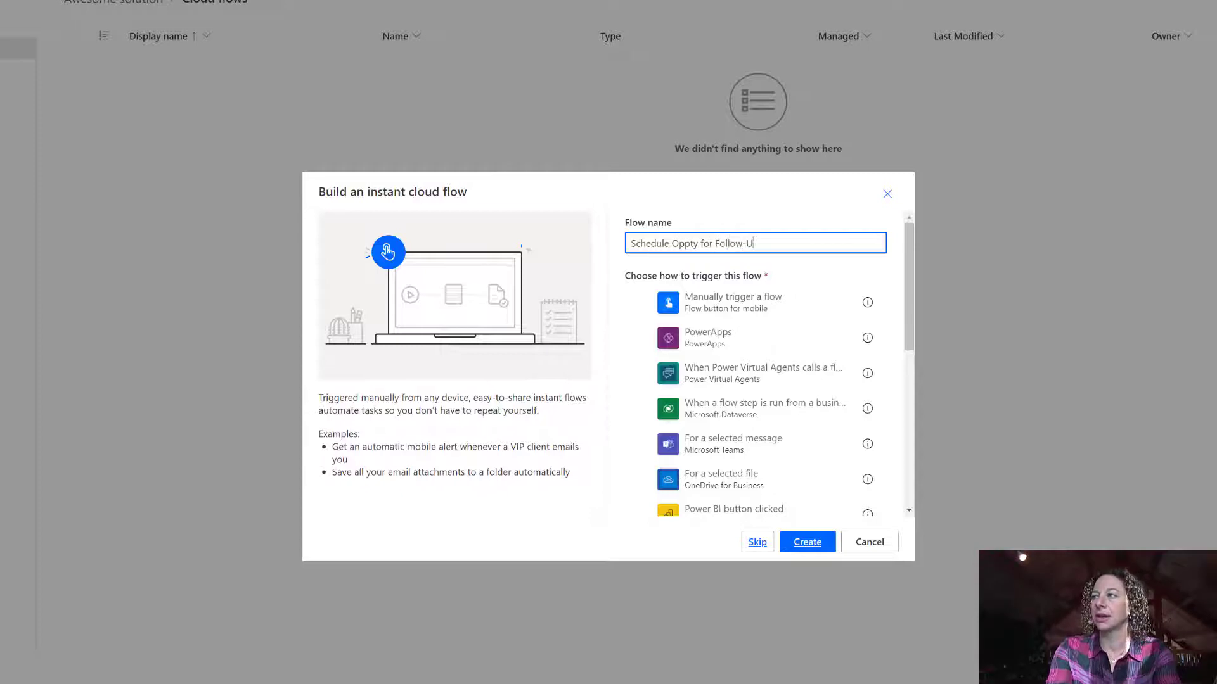
text(p)
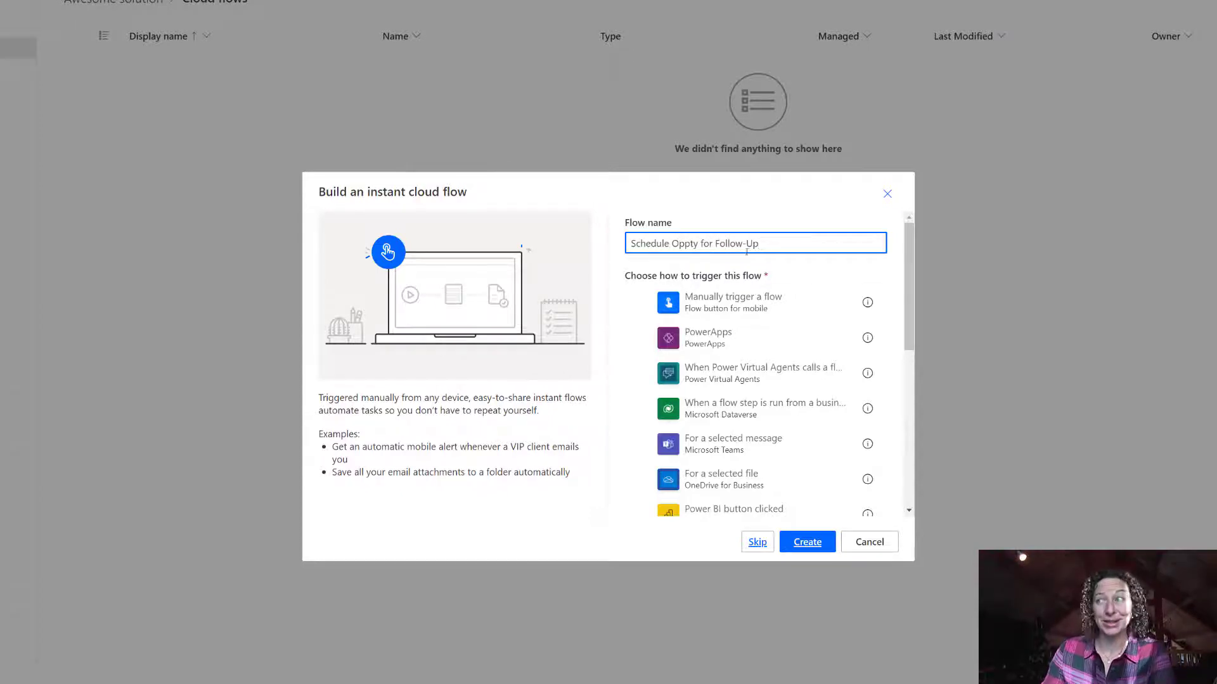
click(804, 542)
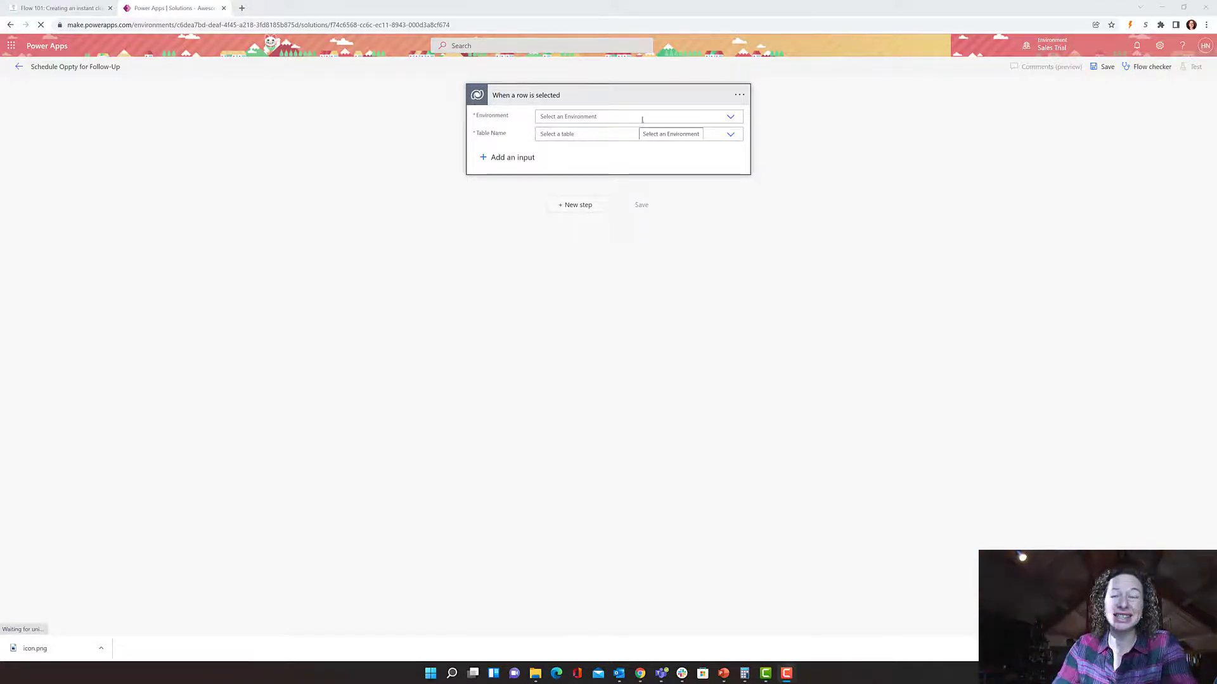
Step: Point the trigger at the Default environment and Opportunities table, then add a new step
click(728, 119)
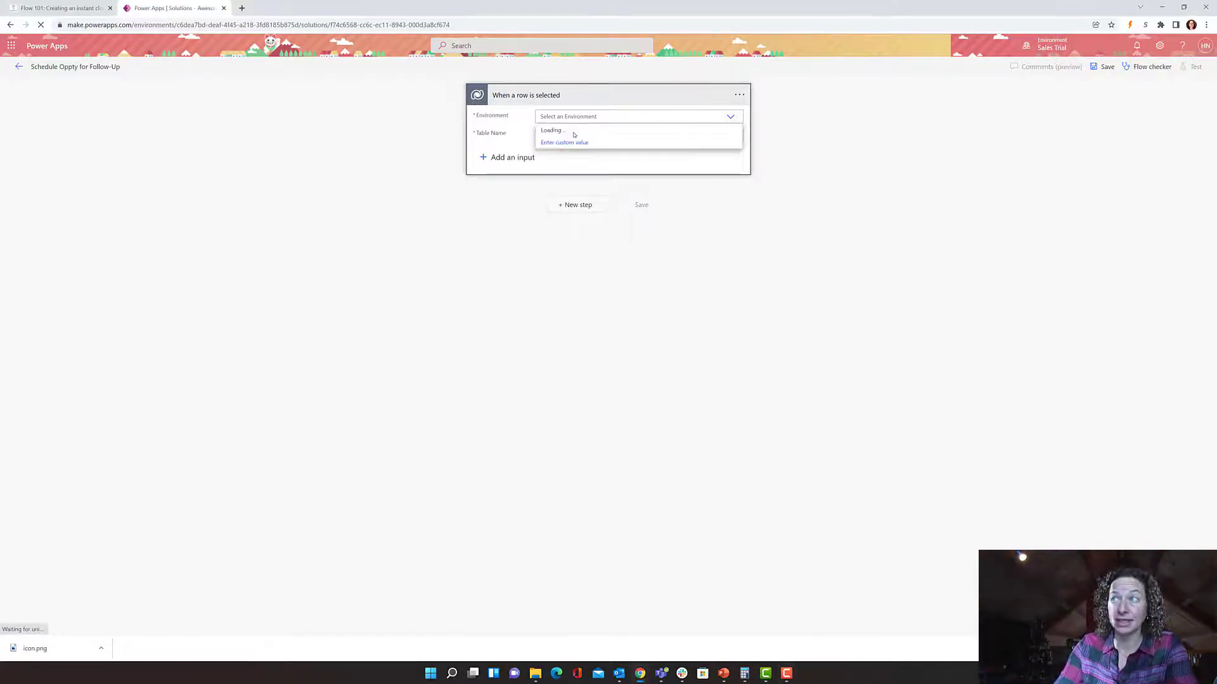
click(581, 135)
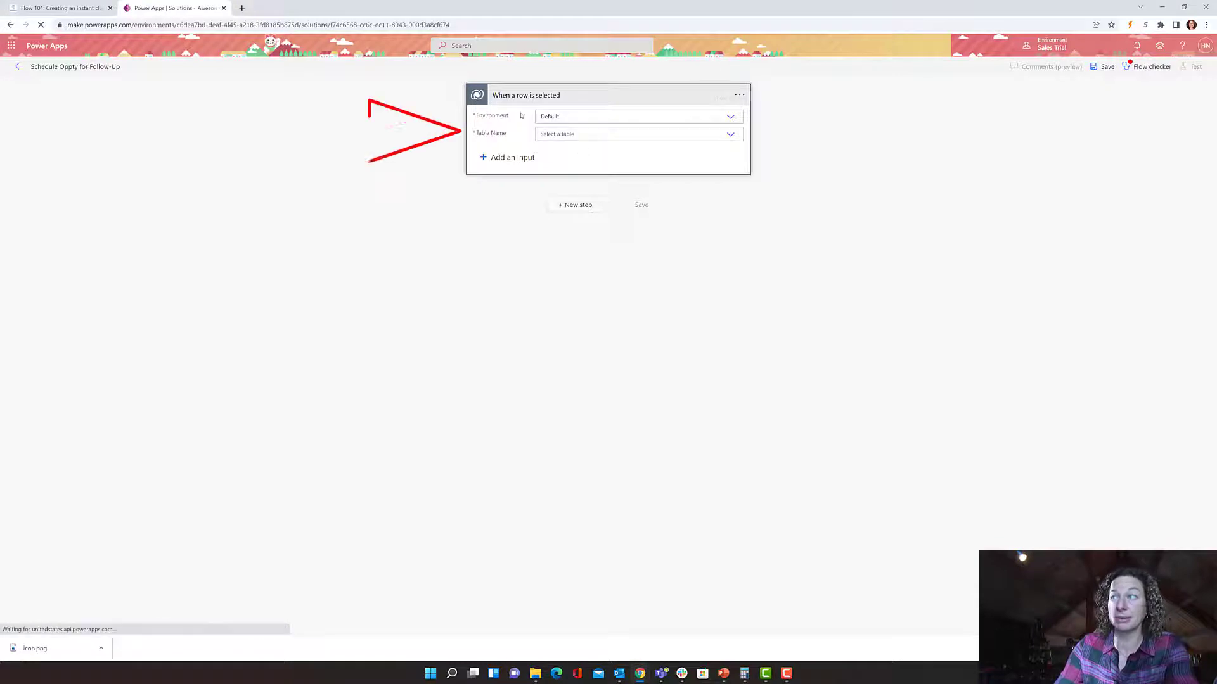
click(577, 134)
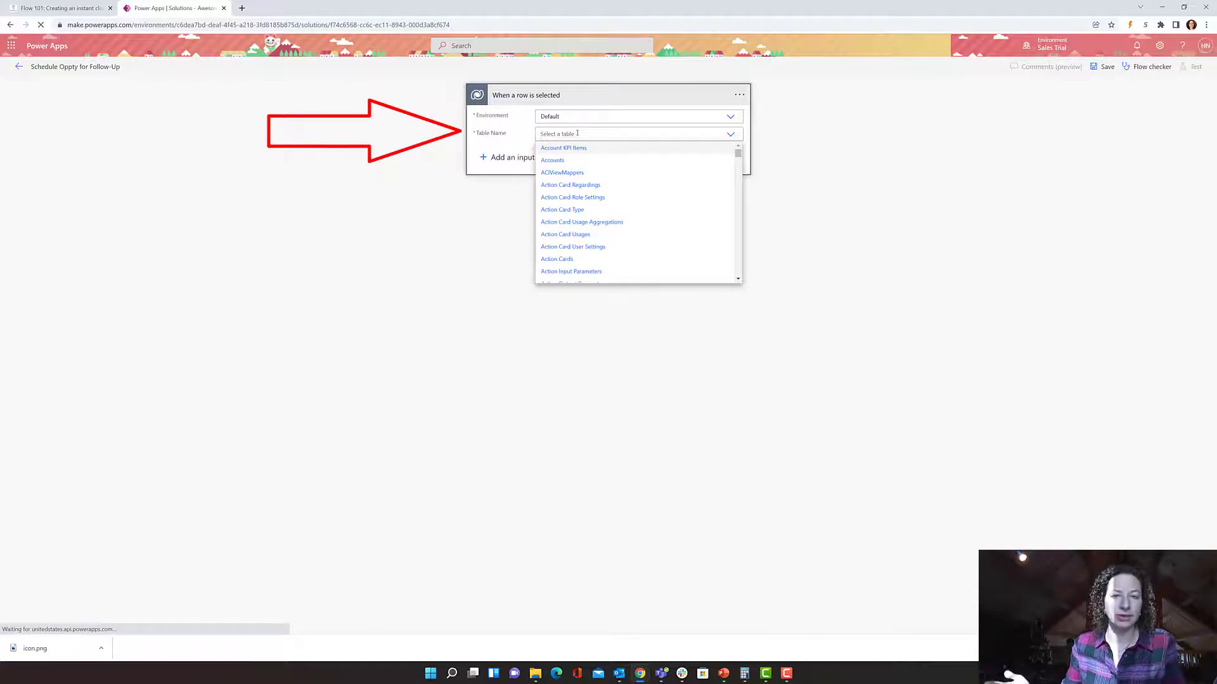
text(oppo)
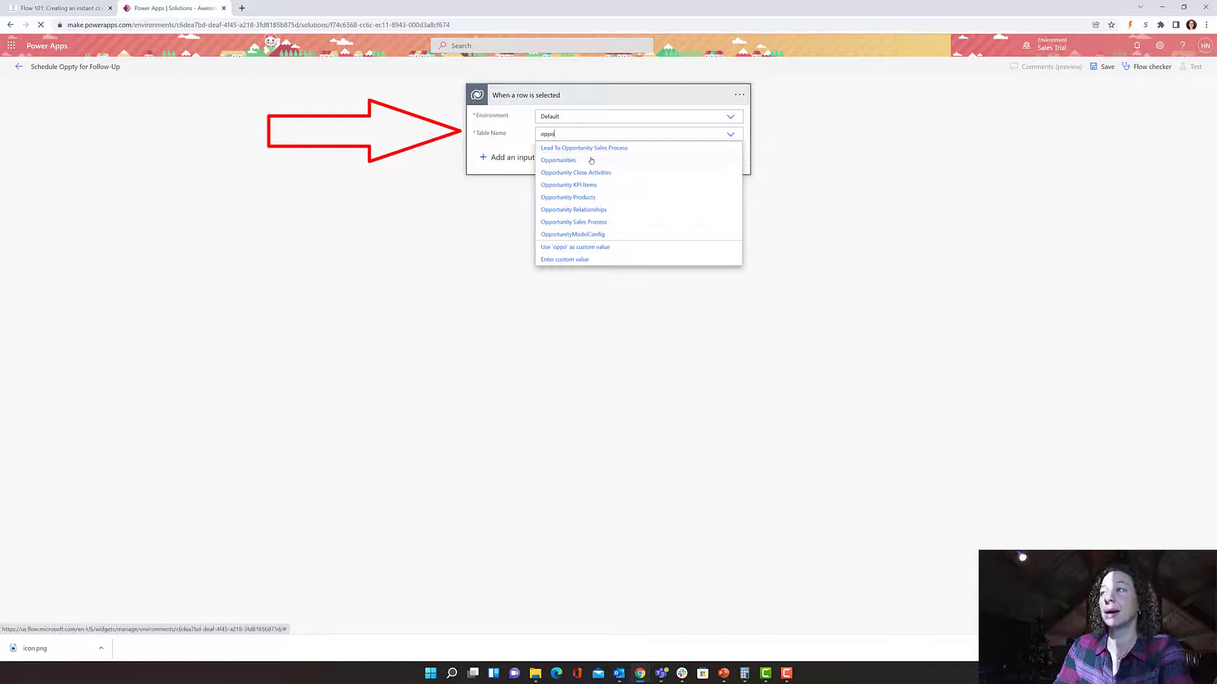
click(590, 160)
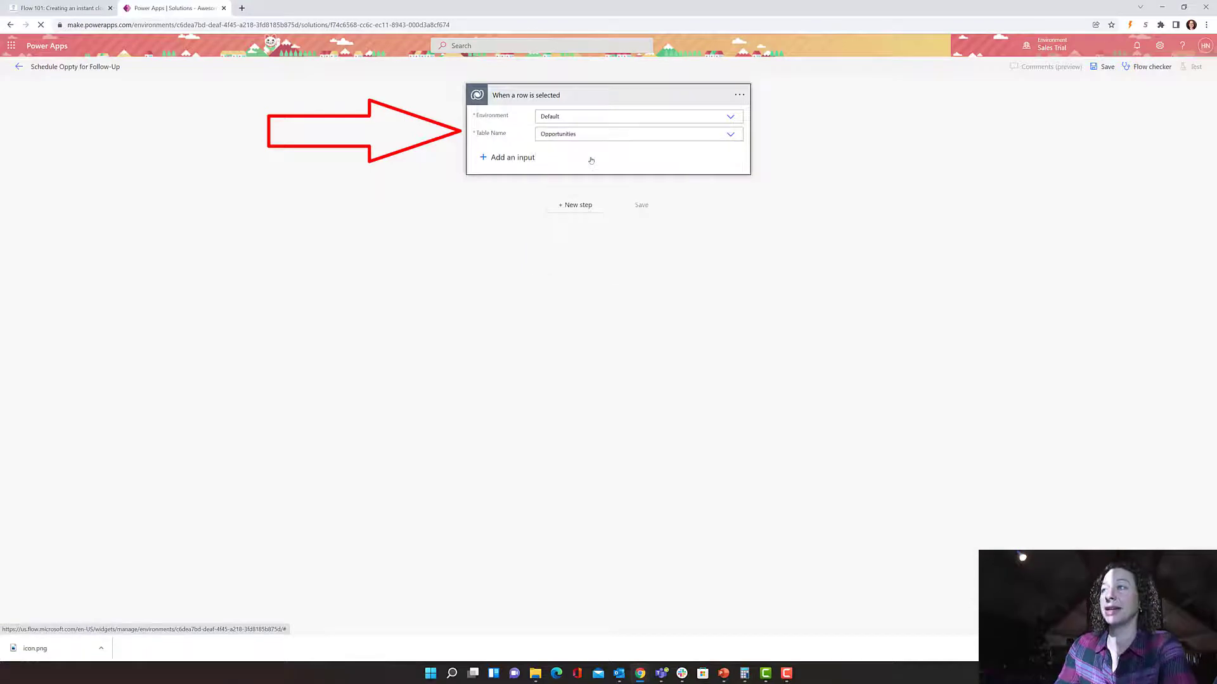
click(576, 204)
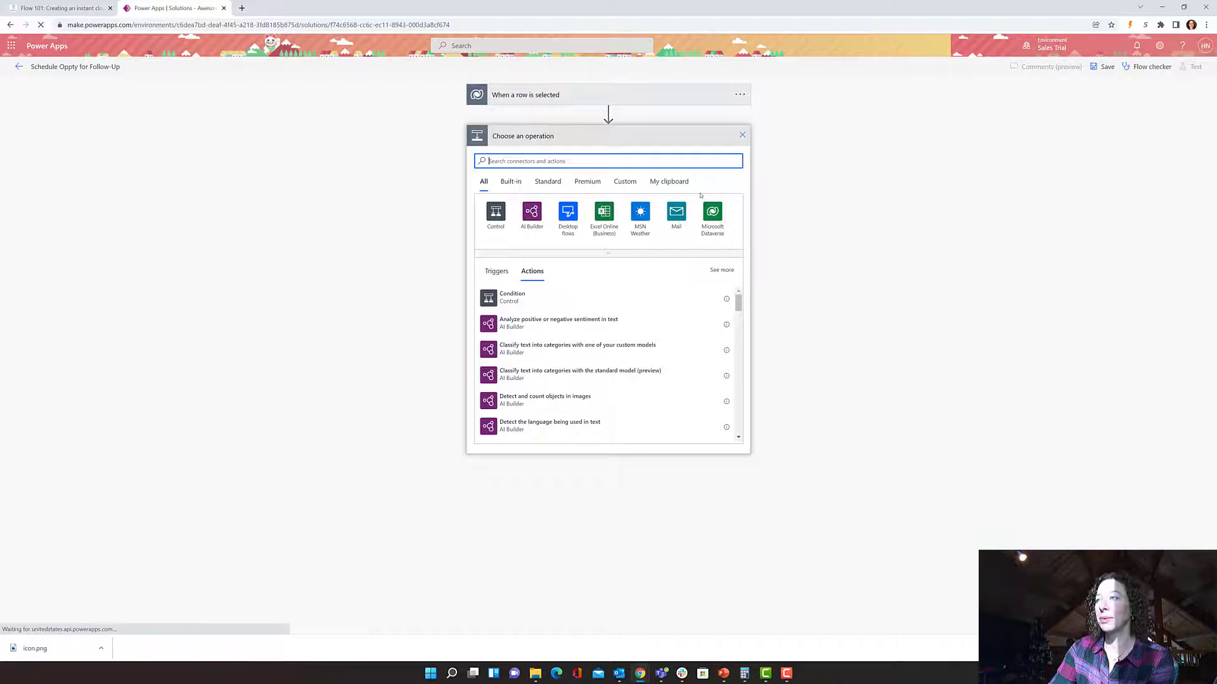
Step: Add a Microsoft Dataverse 'Add a new row' action targeting the Tasks table
click(518, 161)
text(dat)
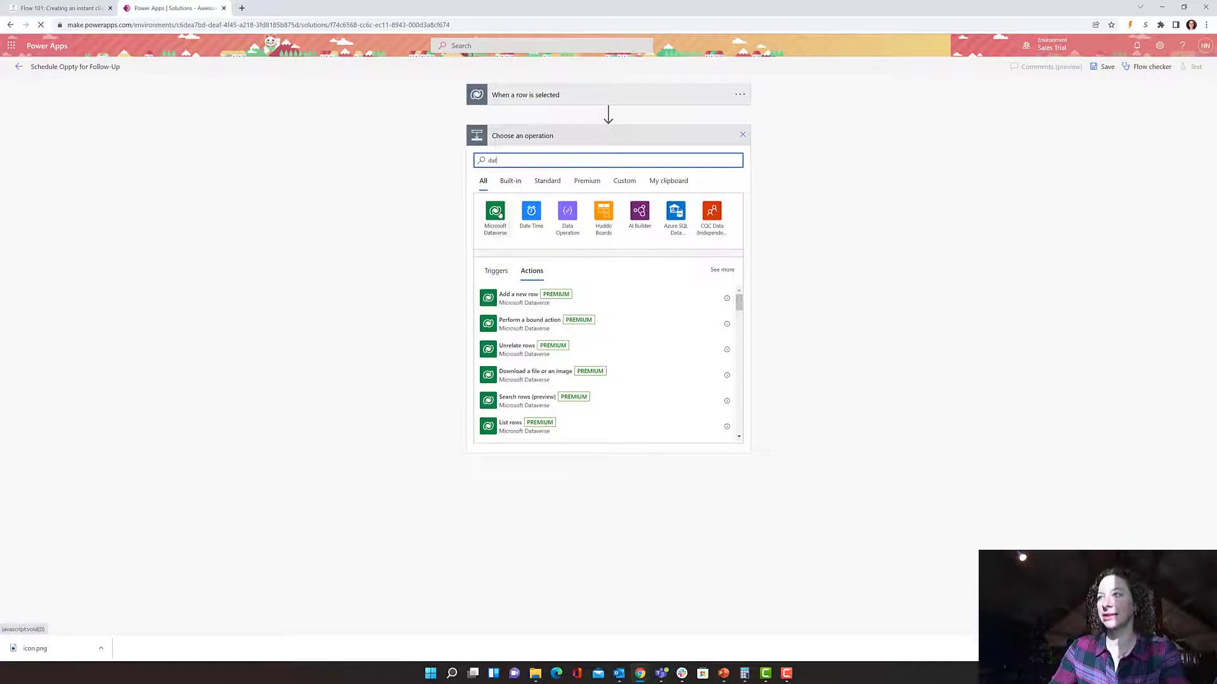
click(492, 300)
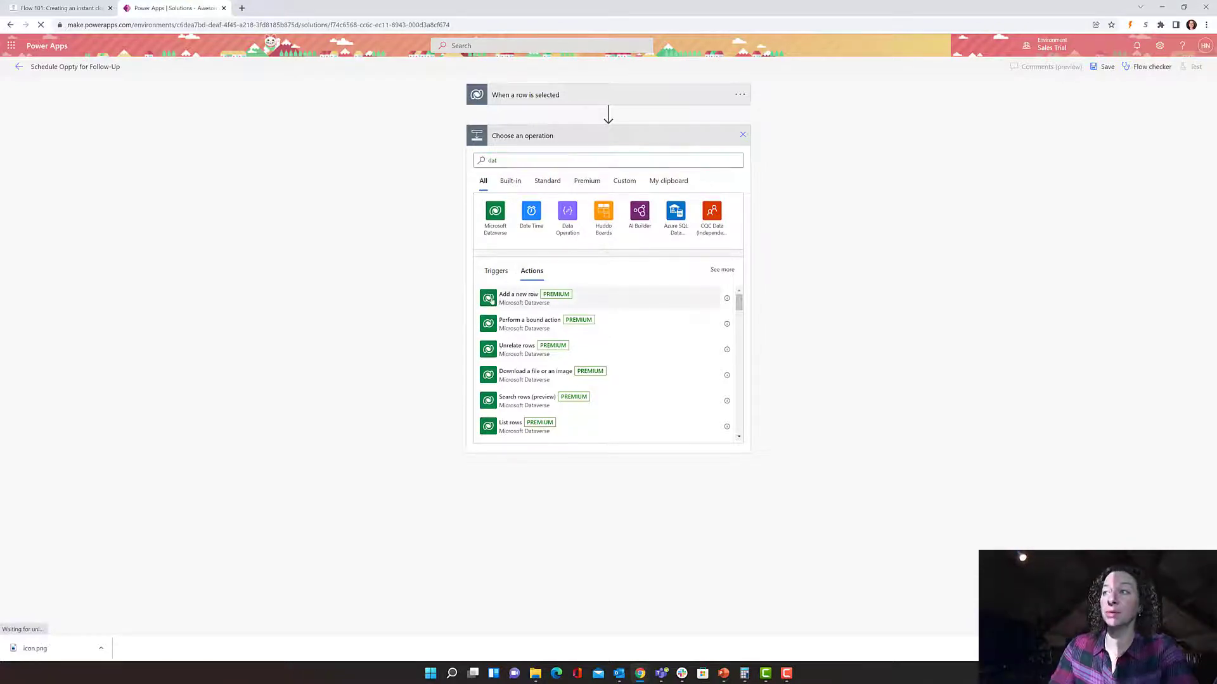
click(512, 322)
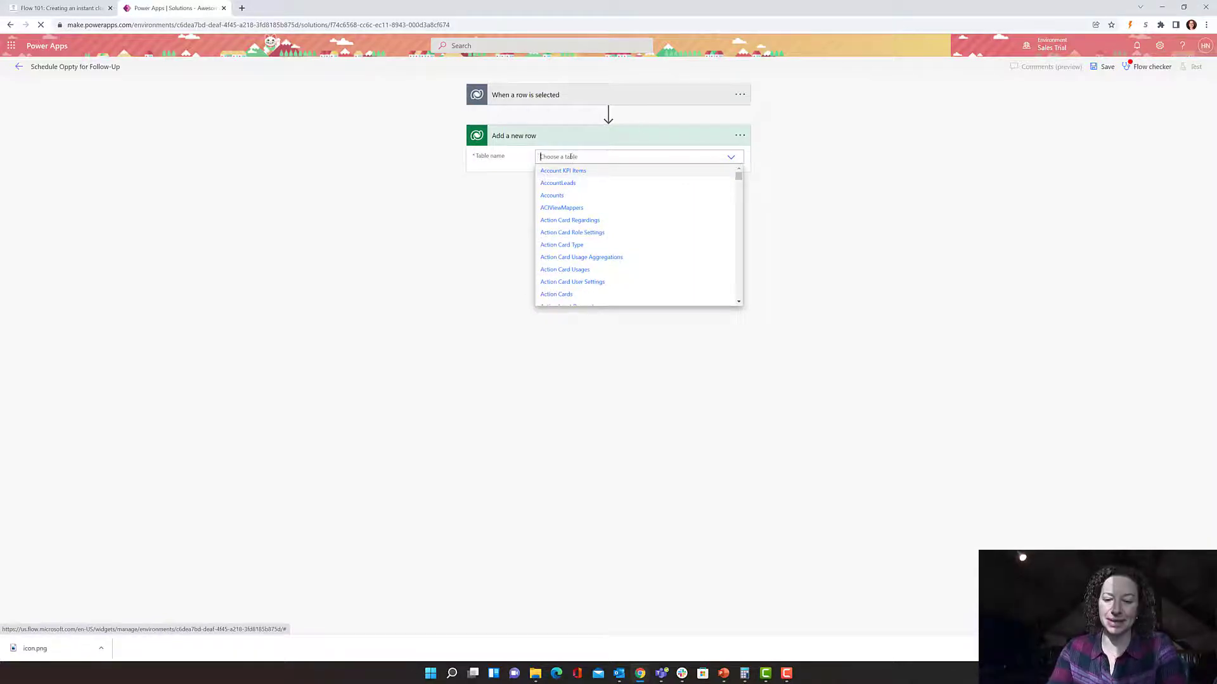
text(task)
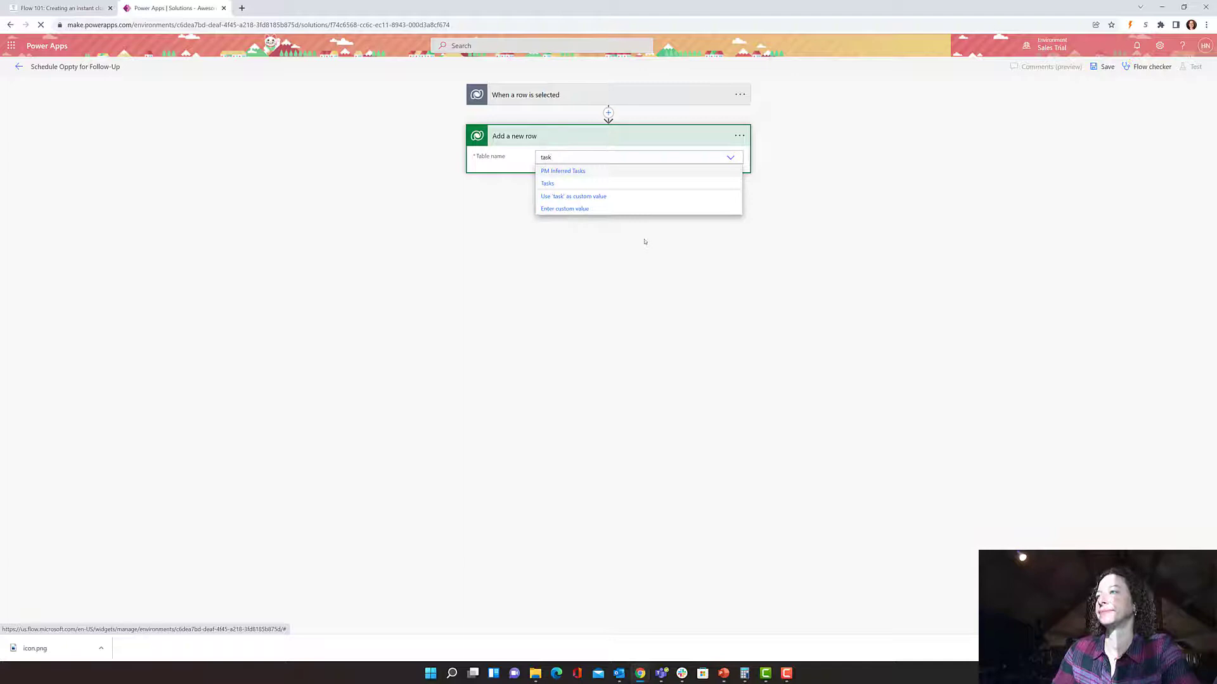
click(561, 185)
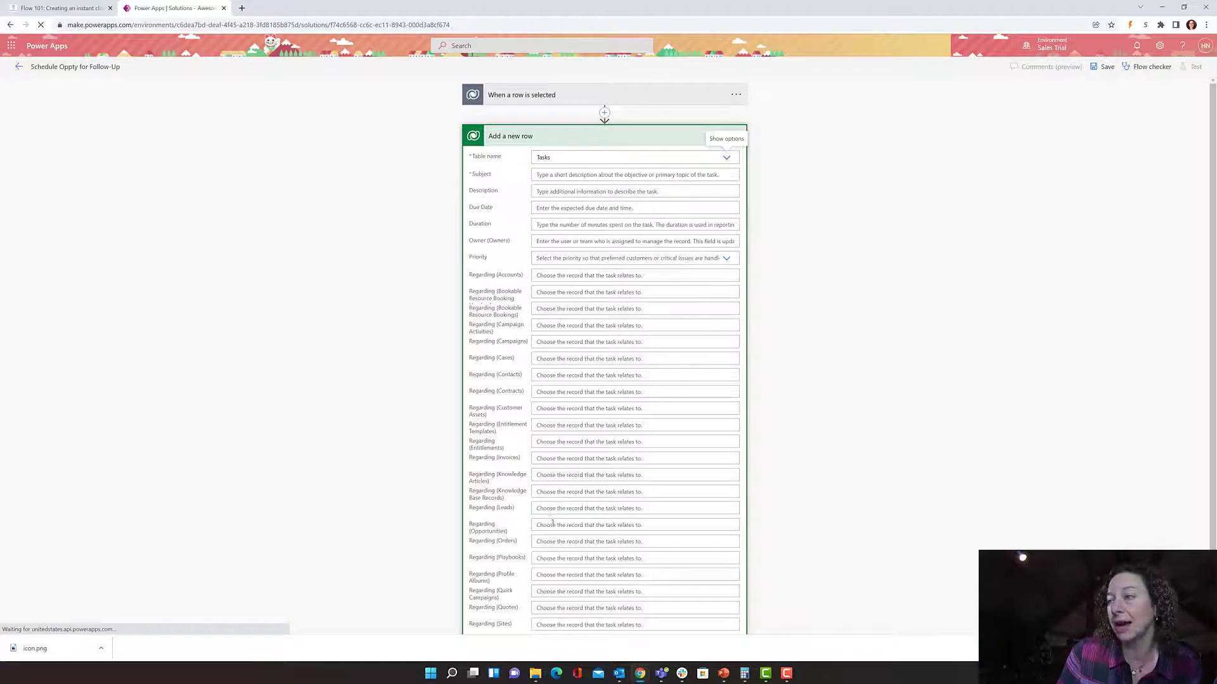
Step: Fill Regarding (Opportunities) with the triggering row's Opportunity dynamic value
click(685, 526)
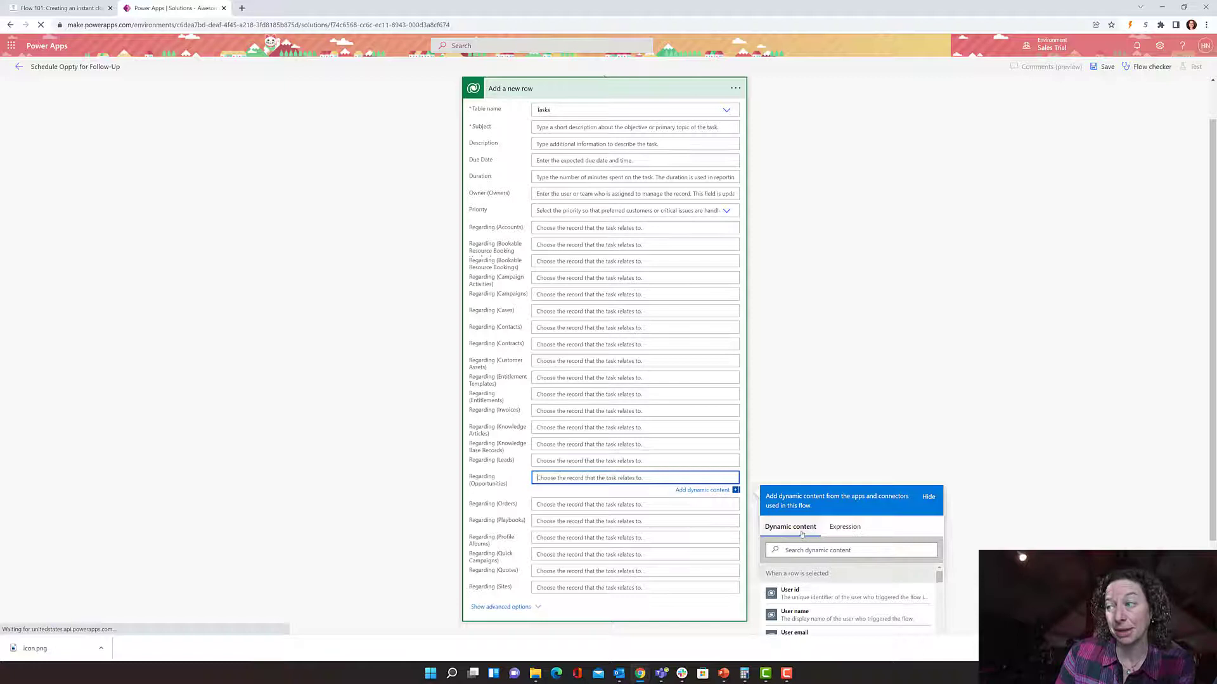
scroll(818, 551, down, 5)
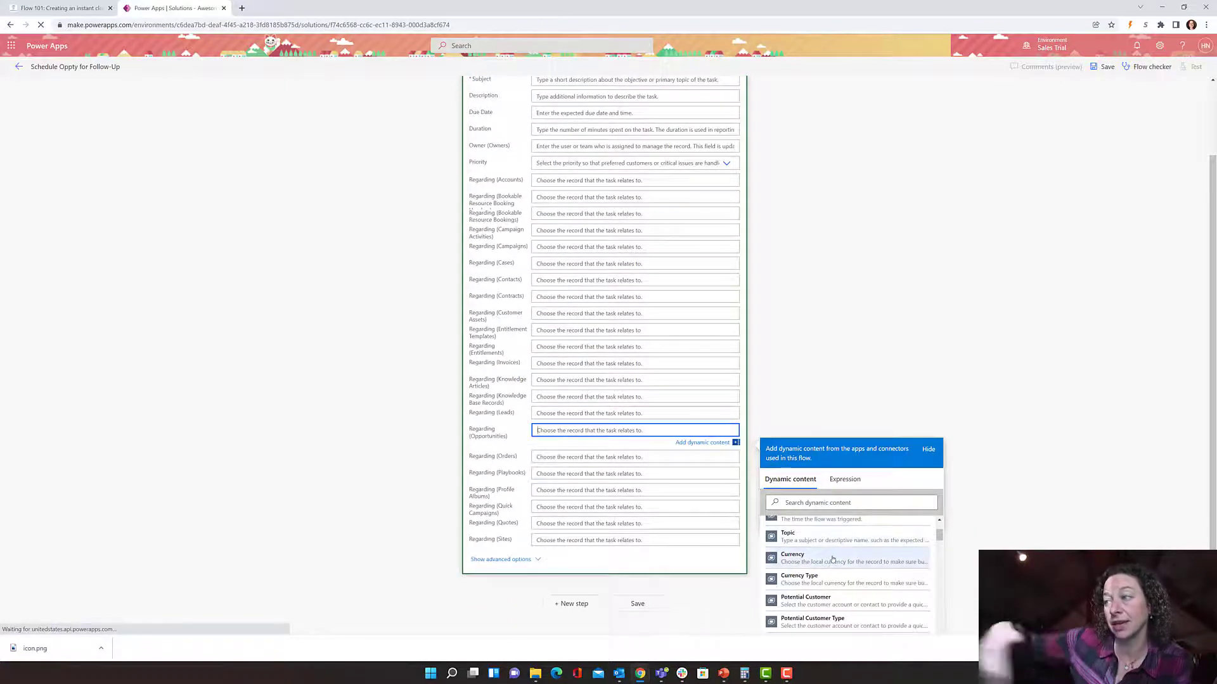
scroll(832, 588, down, 1)
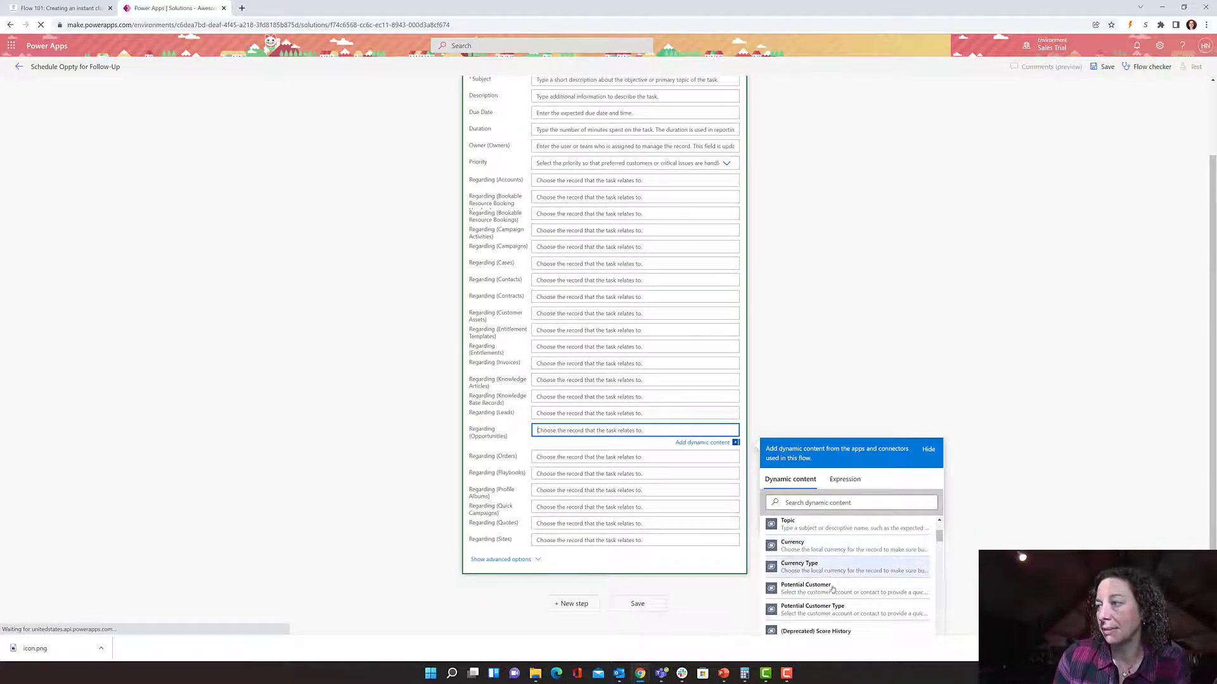
scroll(832, 589, down, 5)
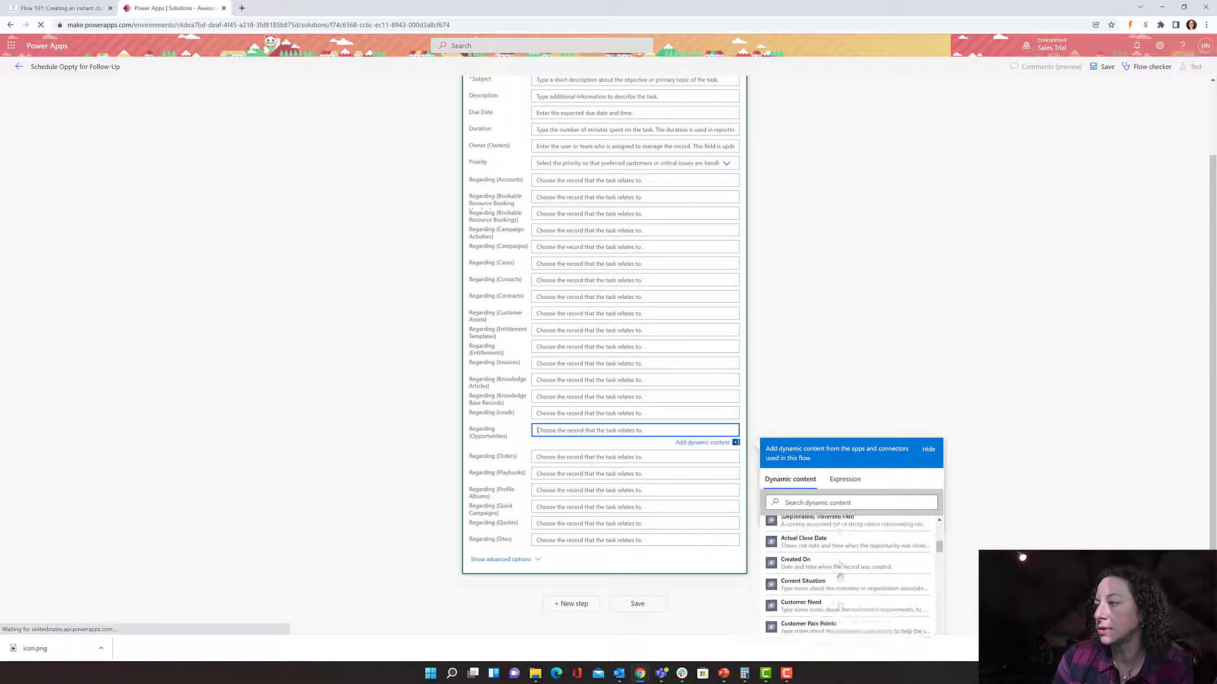
scroll(839, 574, down, 10)
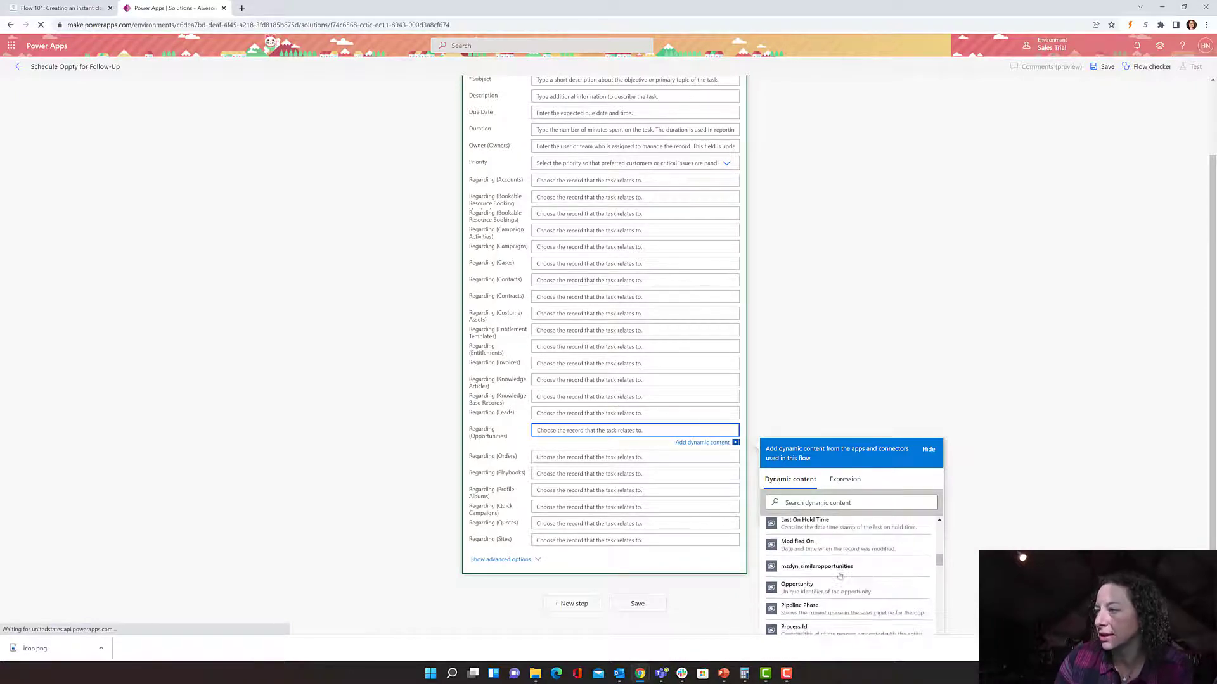
scroll(840, 575, down, 3)
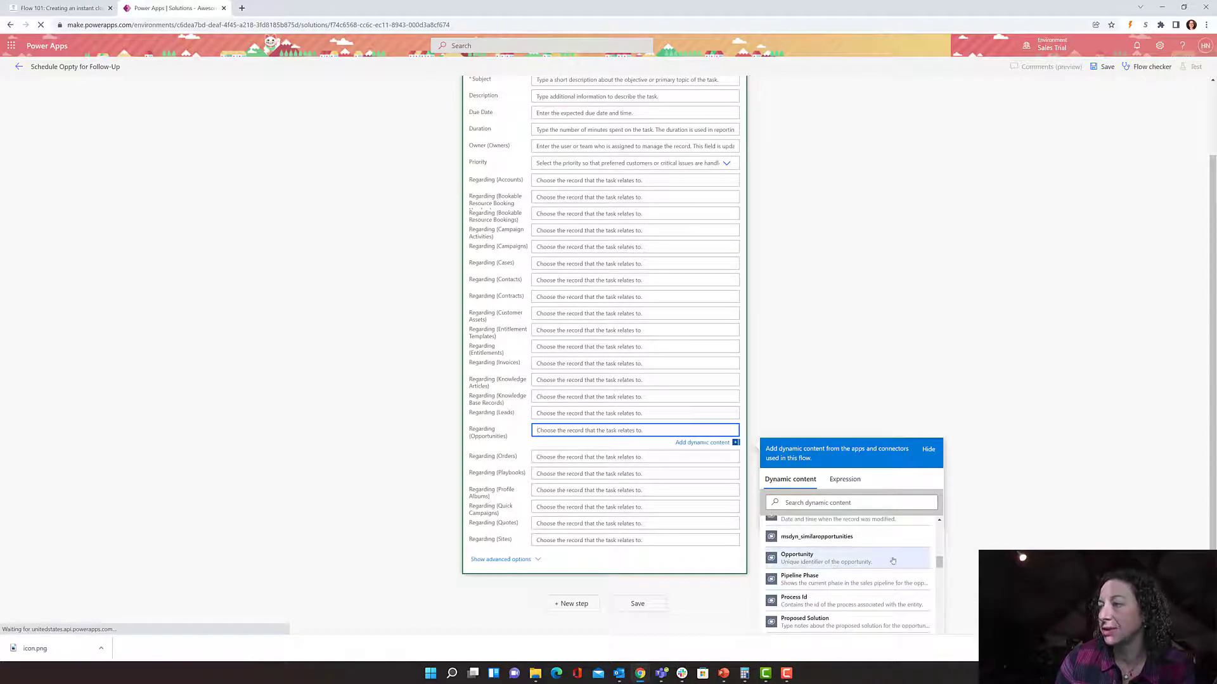
click(893, 562)
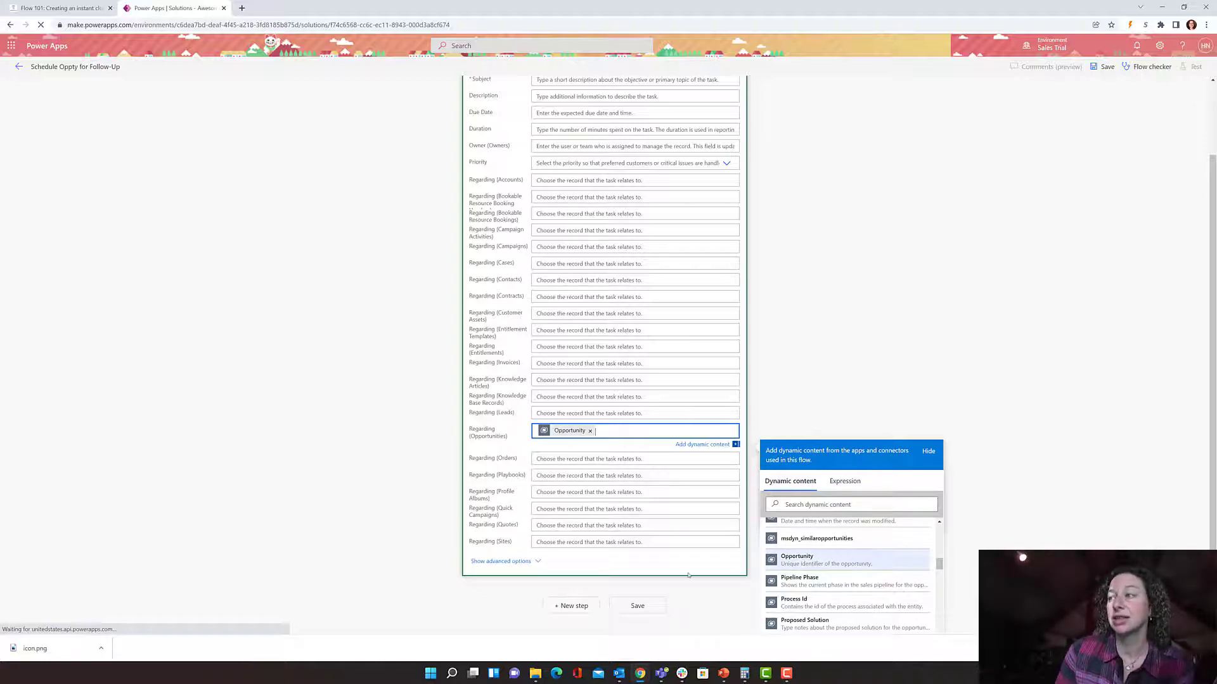
Step: Set the task Subject to 'Follow-up Due:' followed by the Potential Customer token
click(807, 345)
scroll(728, 290, up, 2)
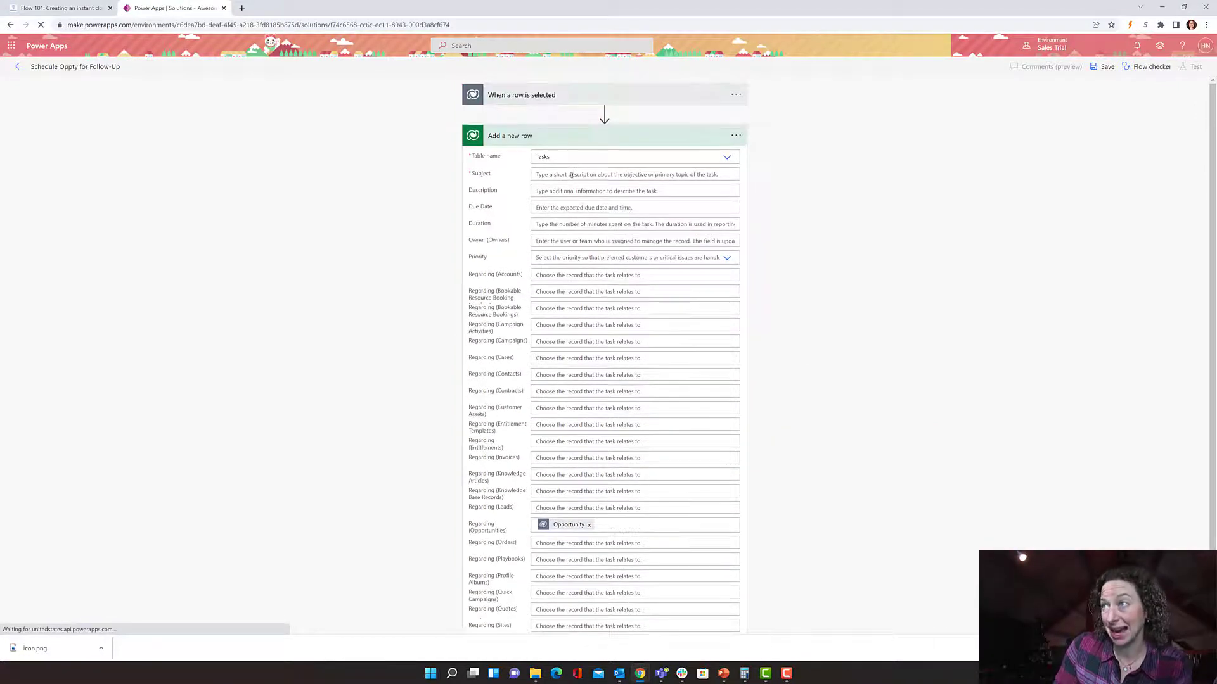
click(572, 176)
text(F)
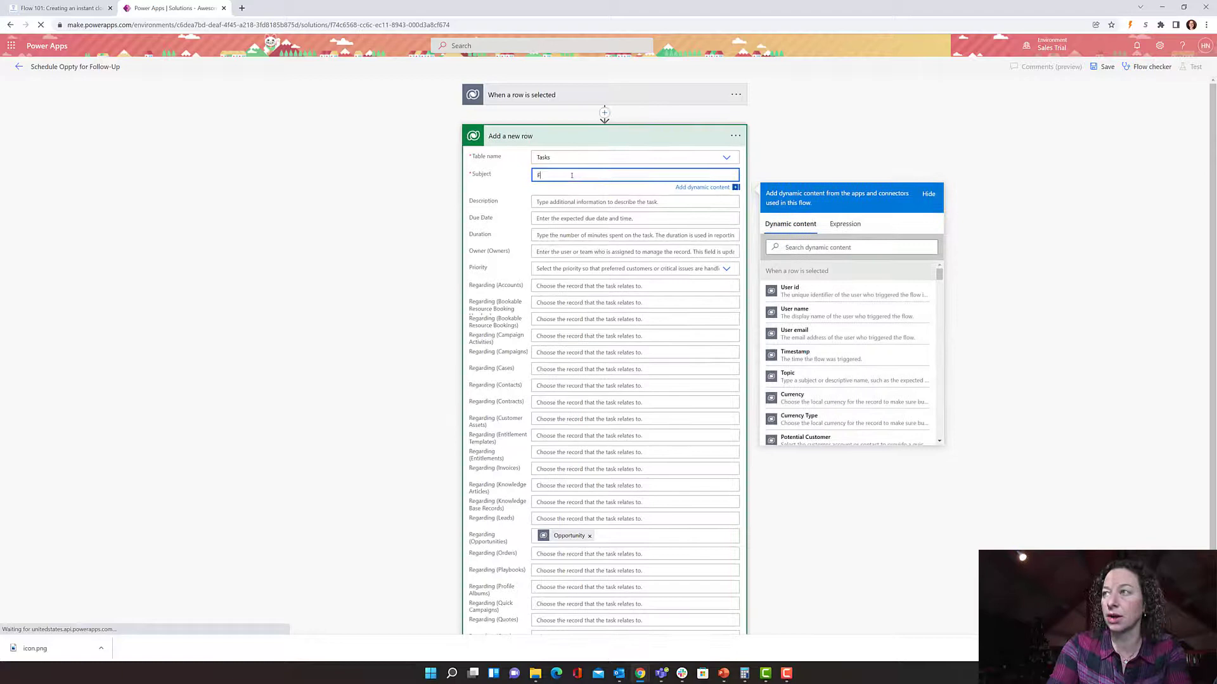
text(ollow-)
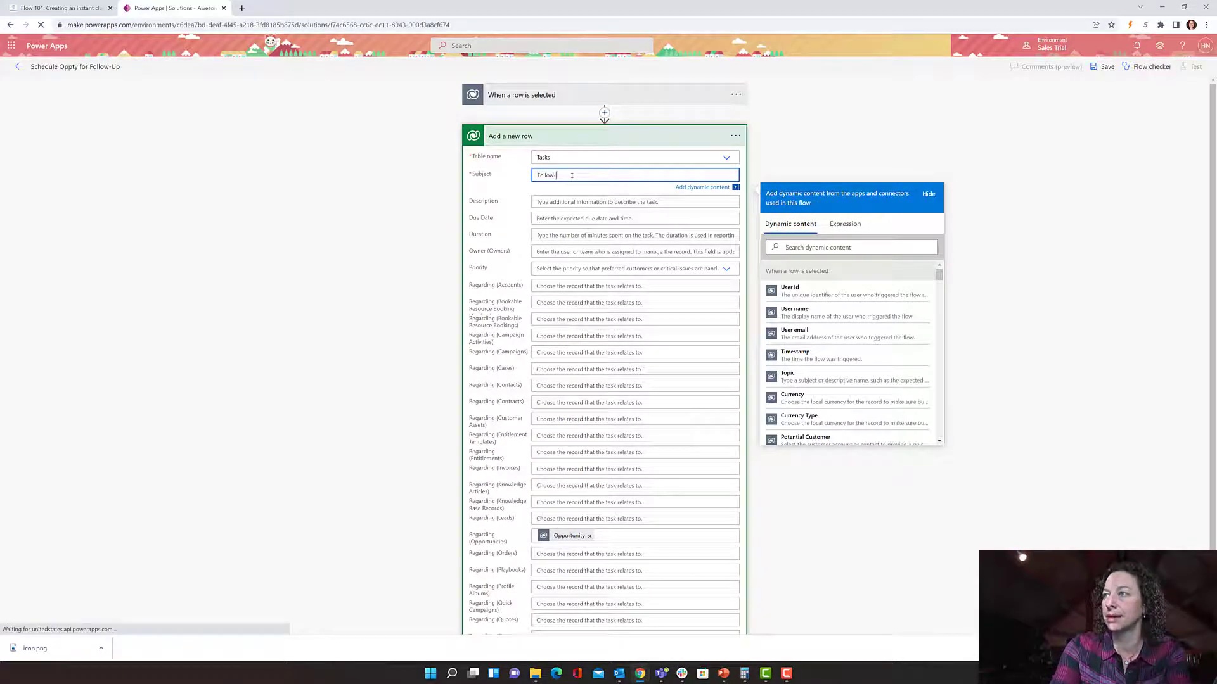
text(up Due3:)
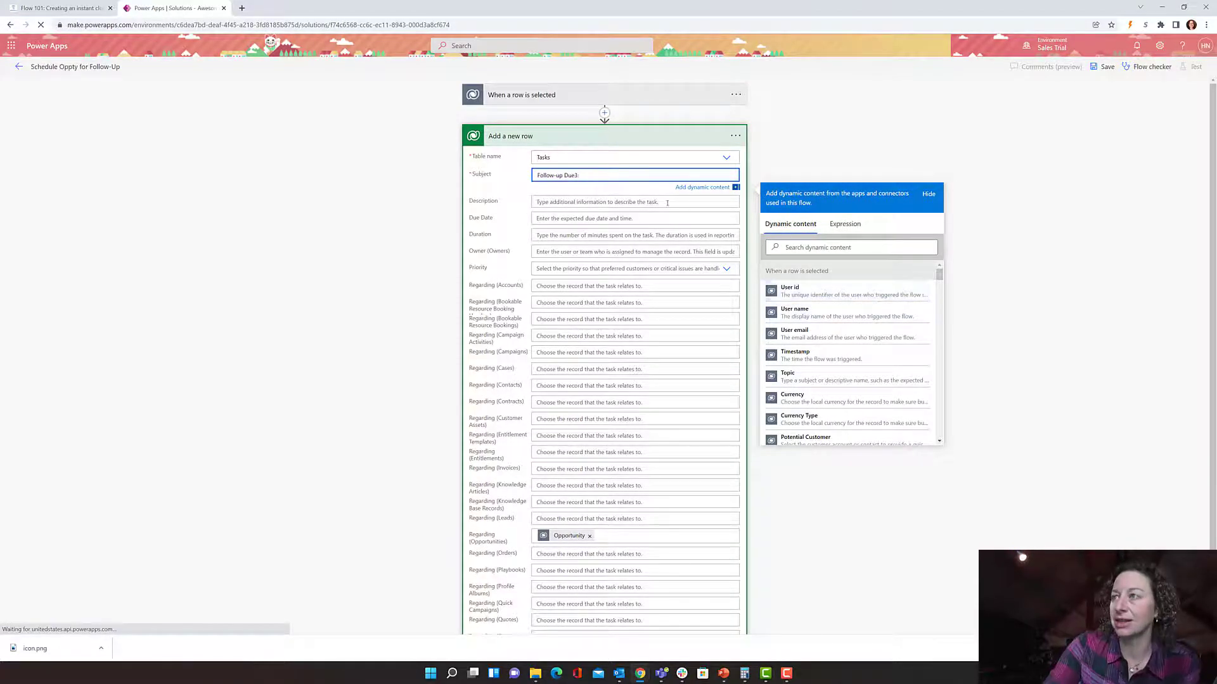
key(BackSpace)
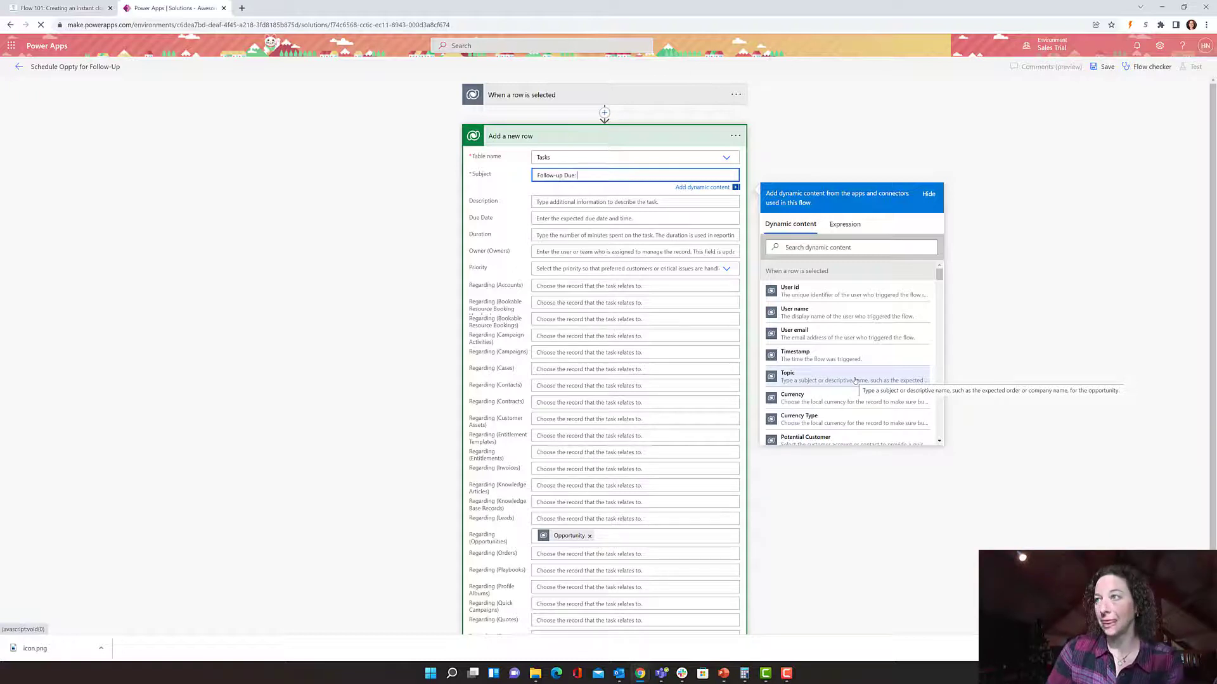
scroll(856, 364, down, 1)
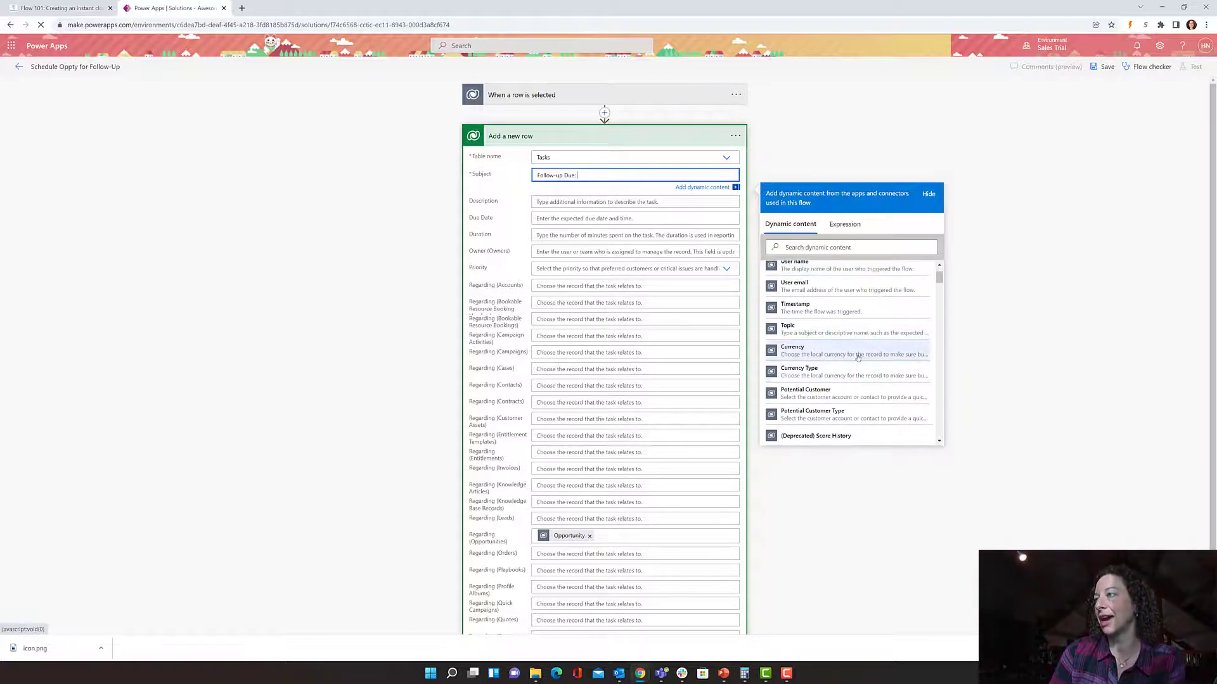
scroll(857, 358, down, 1)
click(837, 348)
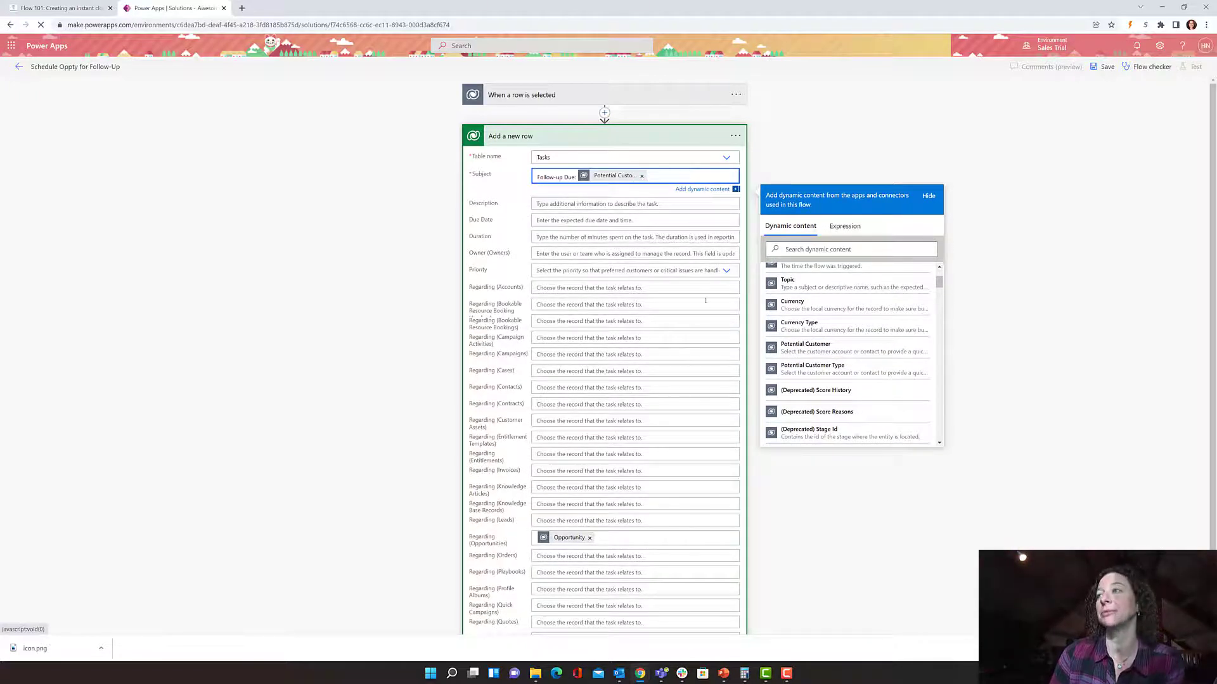
click(558, 204)
key(ctrl+0)
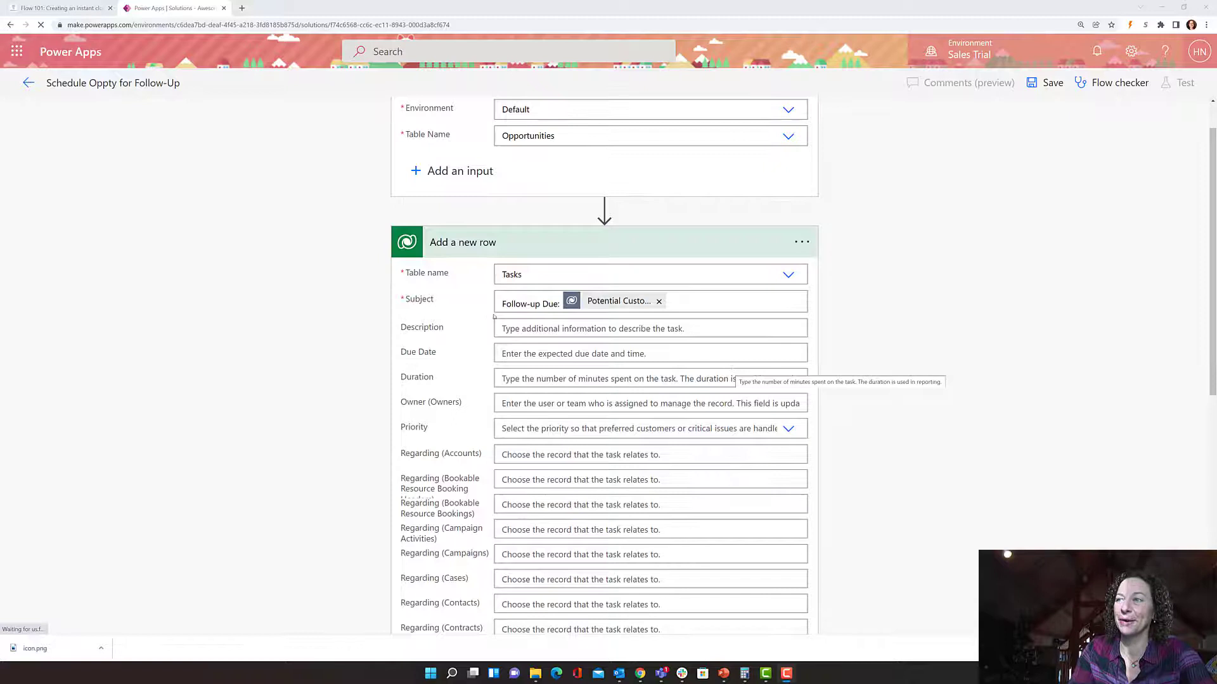
Step: Open the dynamic content panel for the task's Due Date field
click(558, 353)
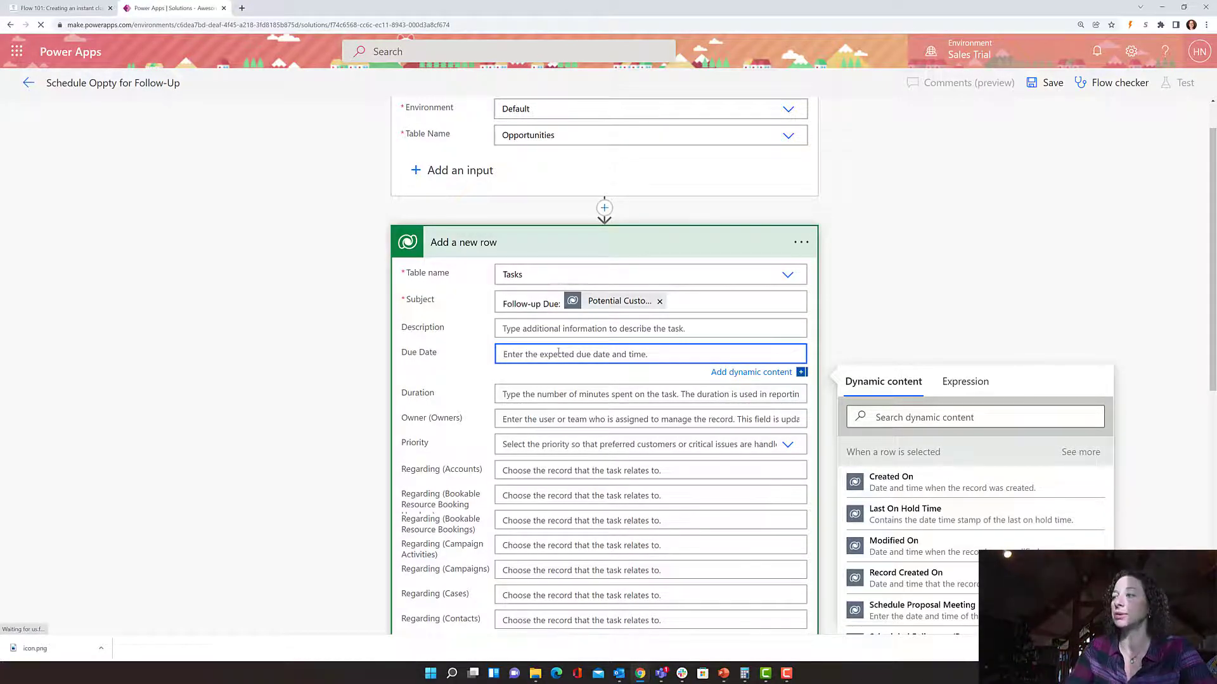
scroll(925, 532, down, 1)
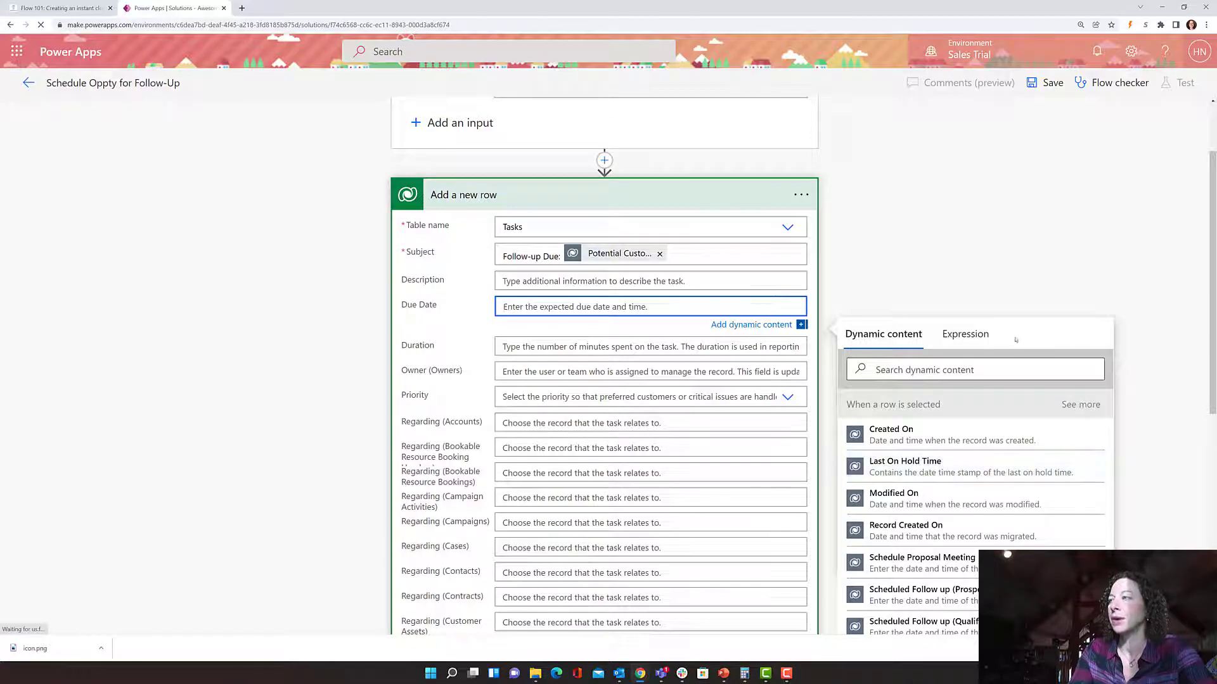
Step: Enter the expression addDays(utcNow(),3) as the task's Due Date
click(968, 336)
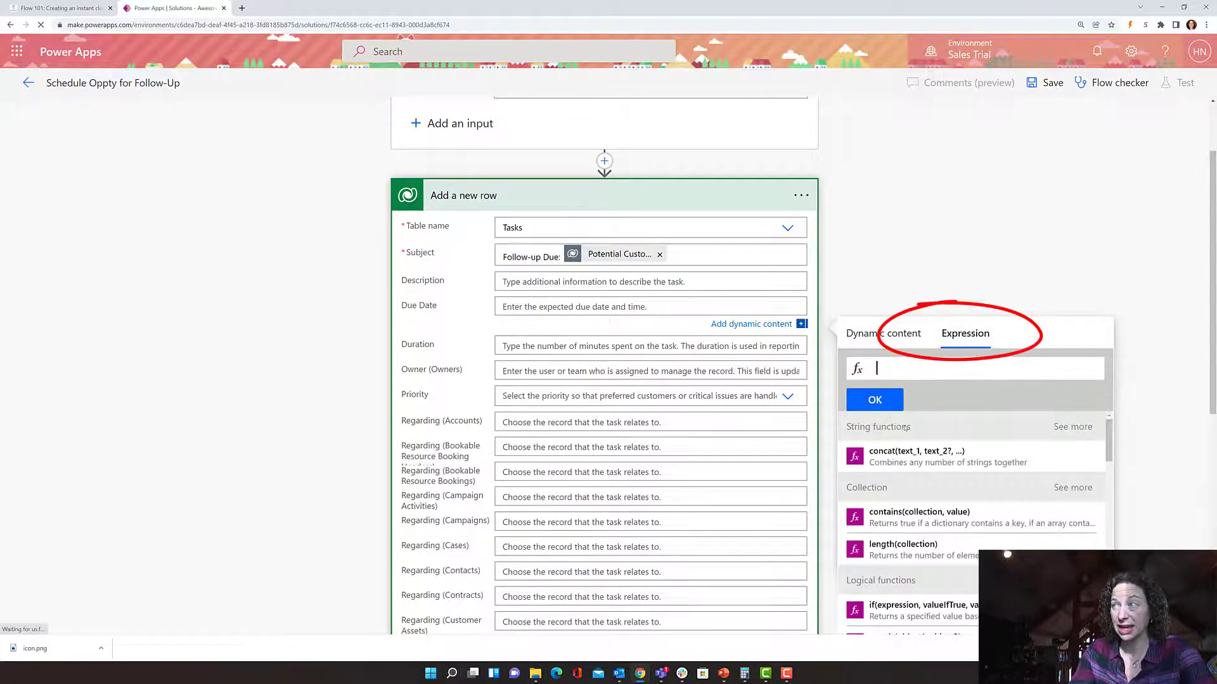
scroll(913, 461, down, 2)
scroll(912, 461, down, 10)
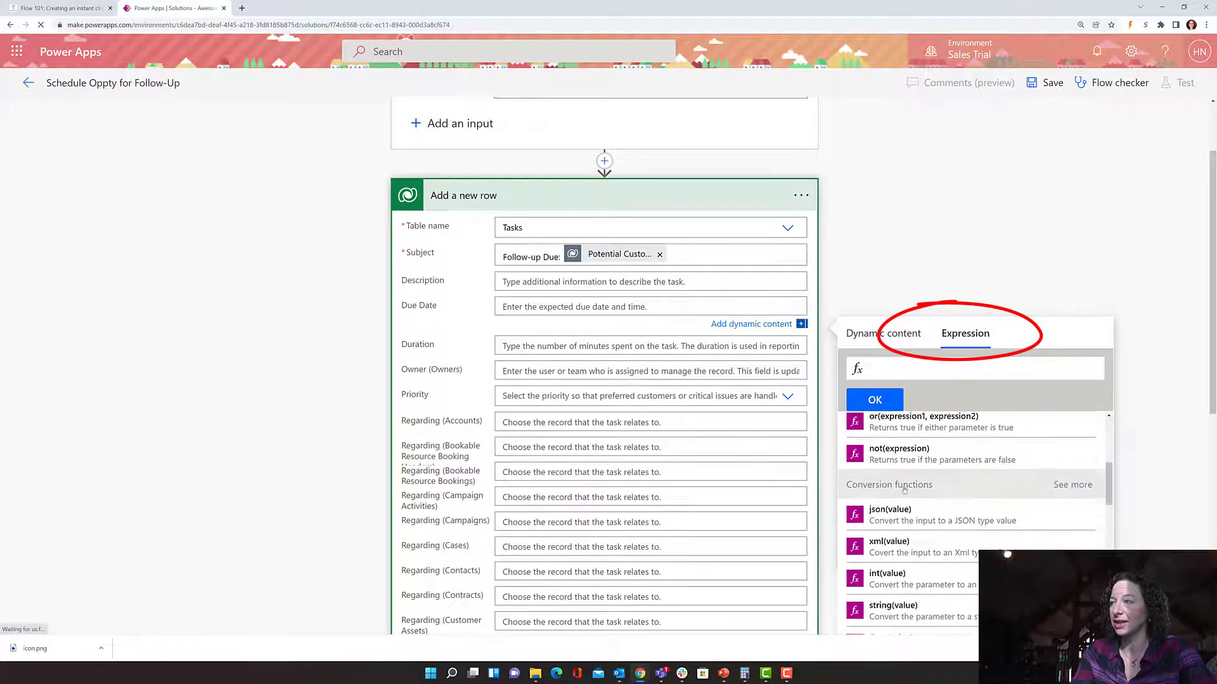
scroll(922, 504, down, 8)
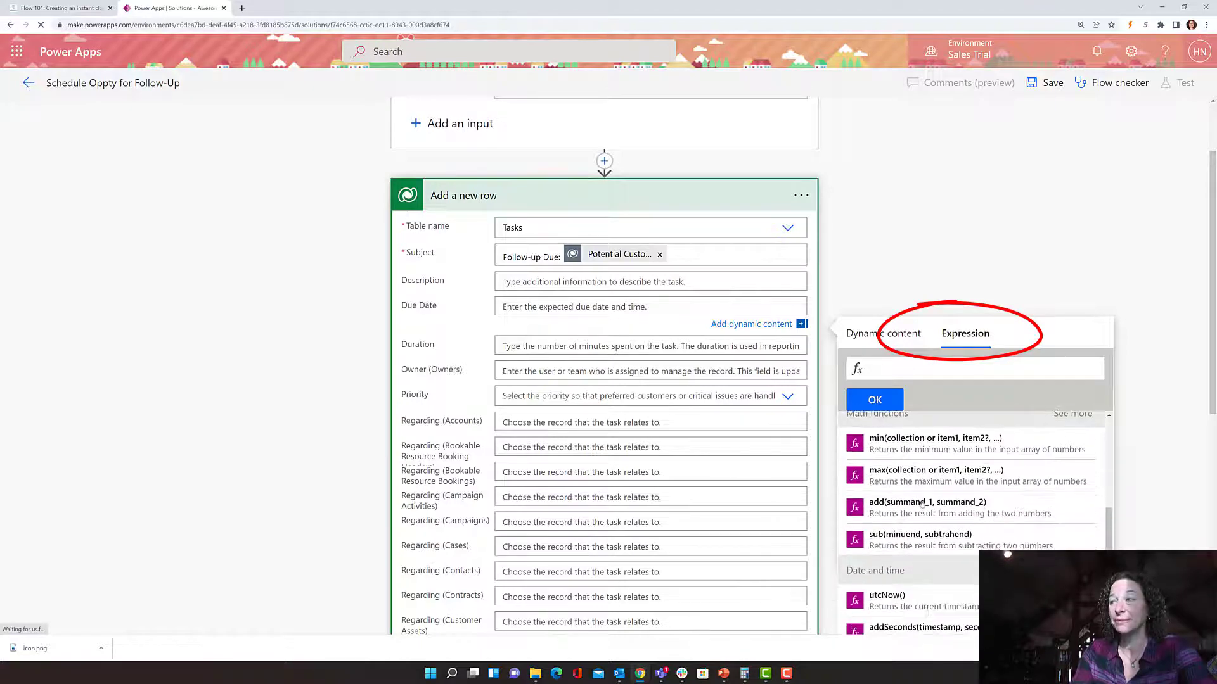
scroll(978, 539, down, 1)
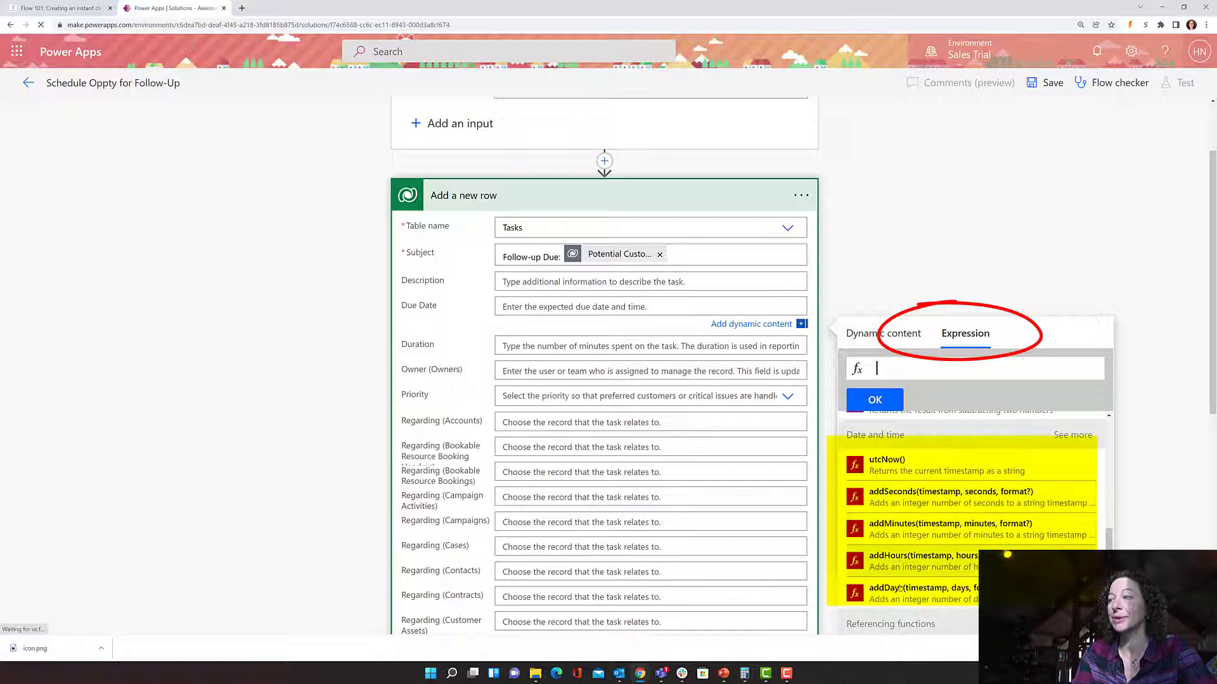
click(898, 591)
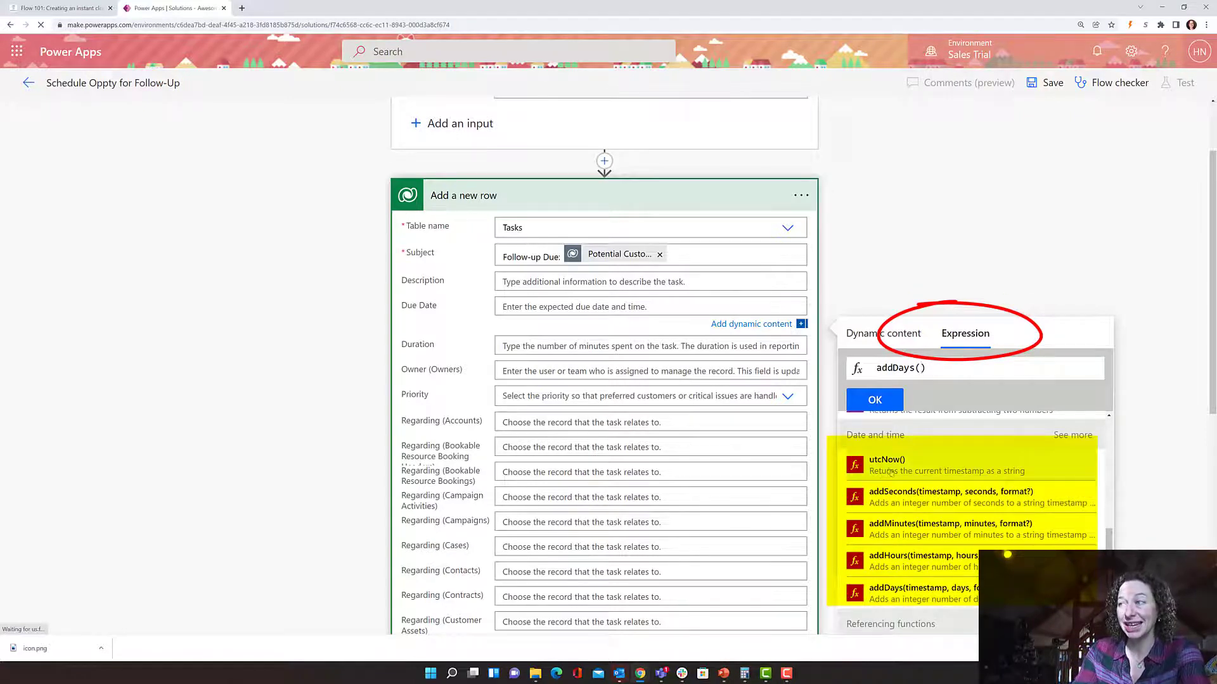
click(890, 471)
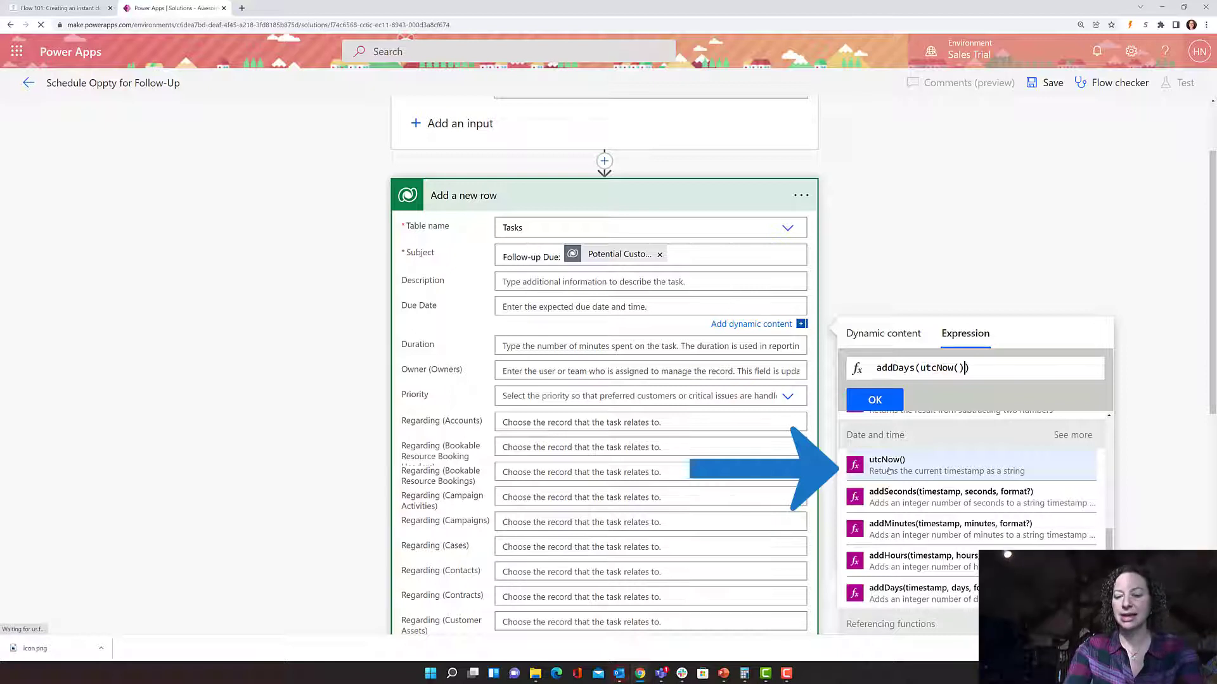
text(,)
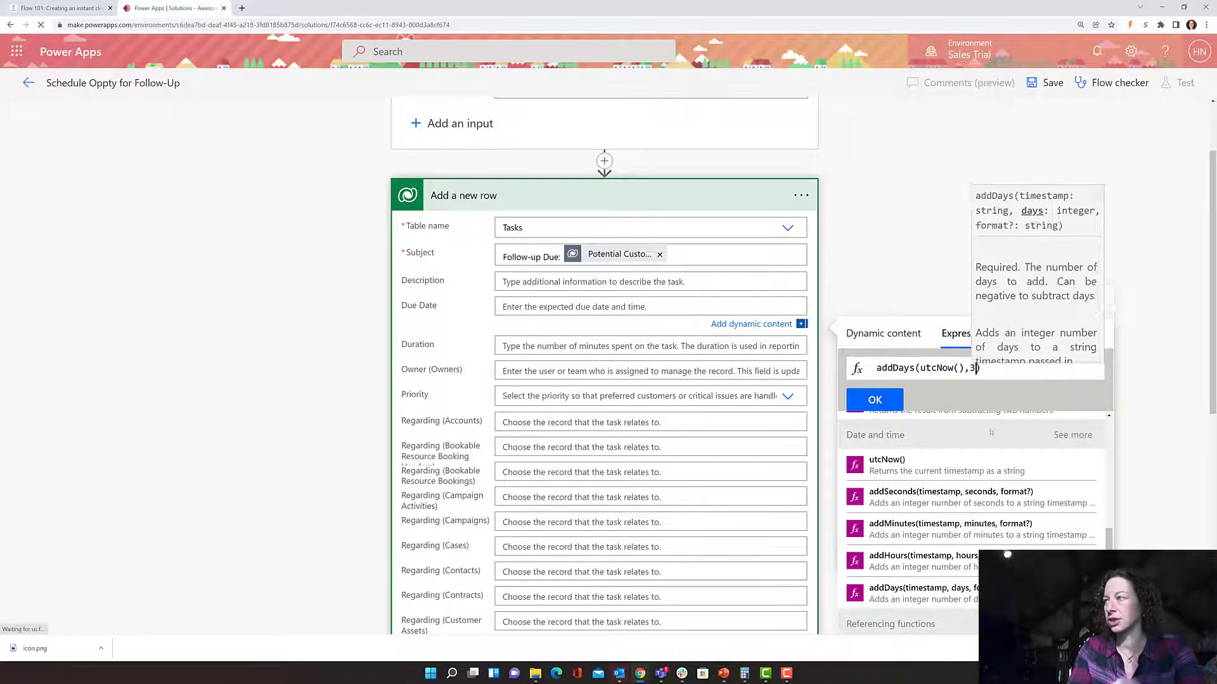
text(3)
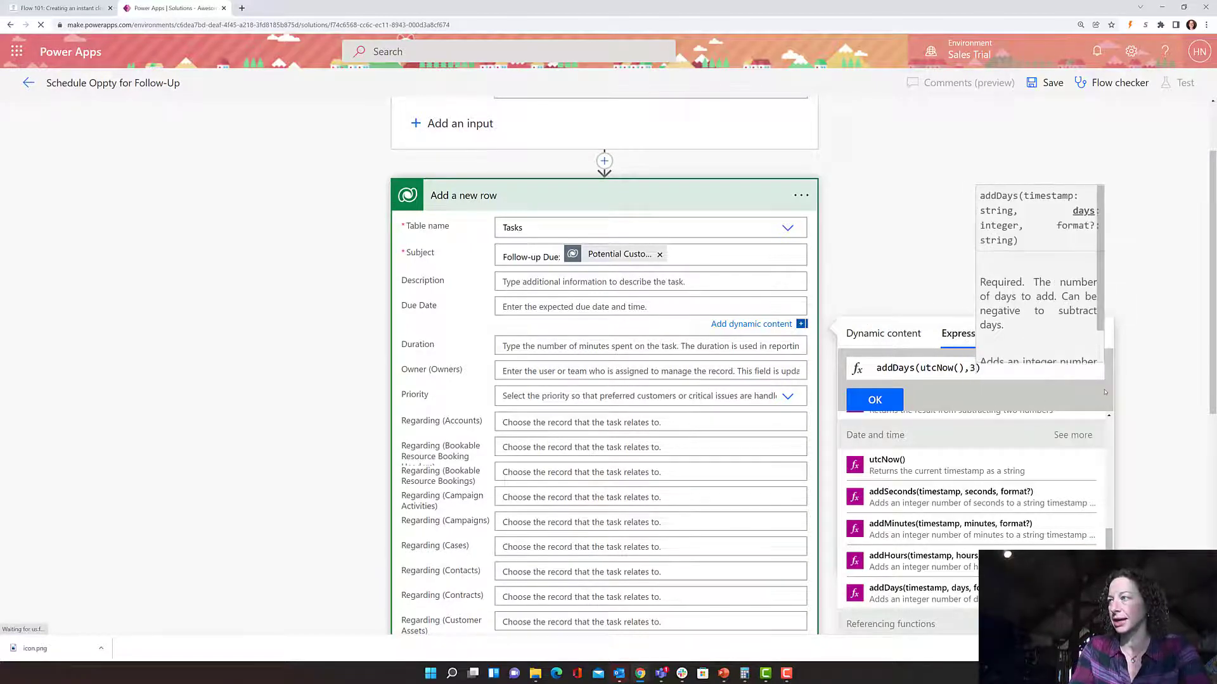
click(874, 401)
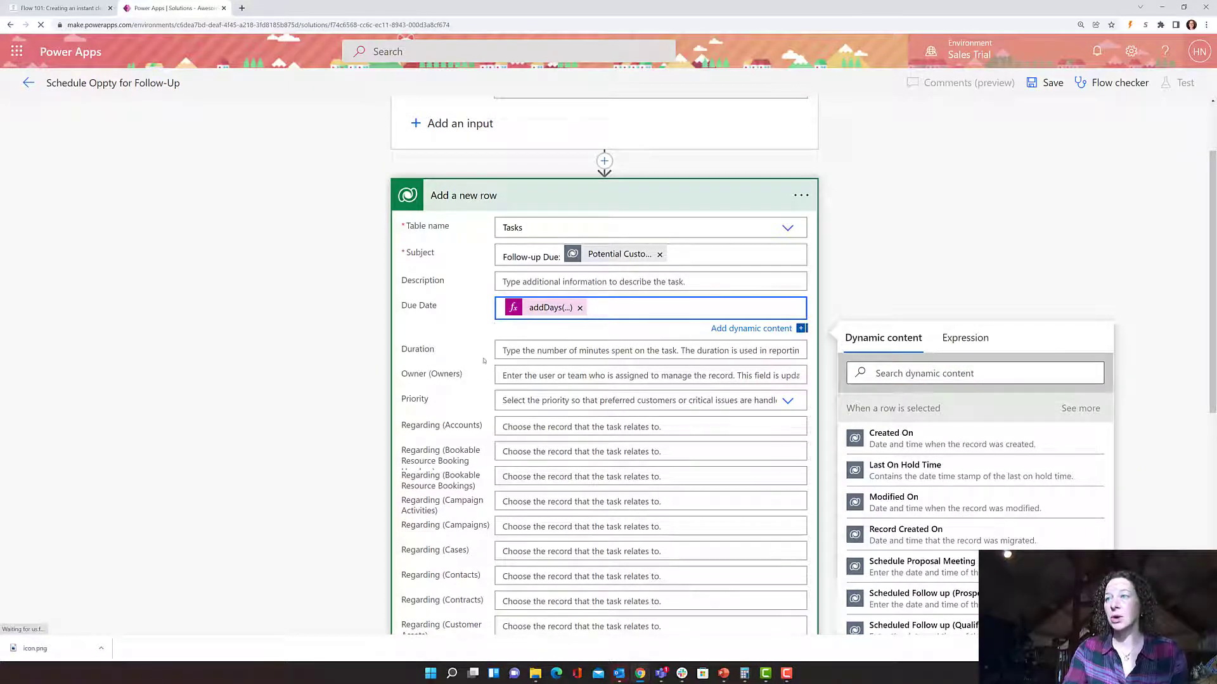
Step: Map the selected row's Owner dynamic value into the task's Owner (Owners) field
click(520, 375)
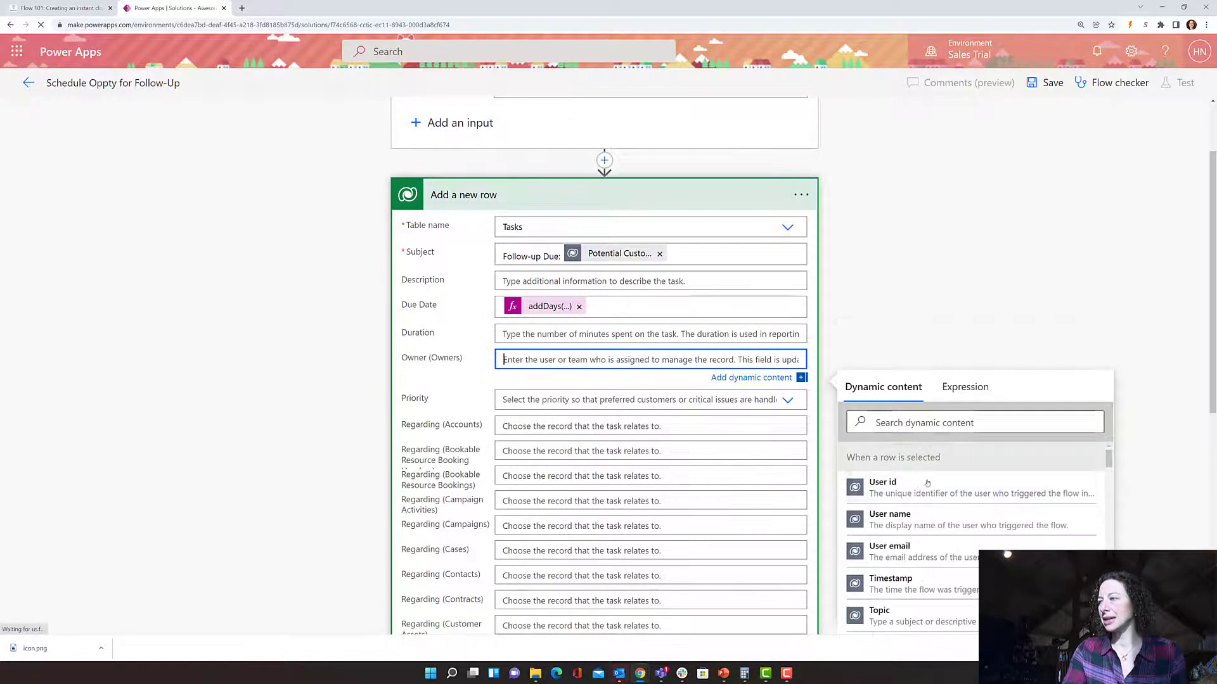
scroll(927, 483, down, 8)
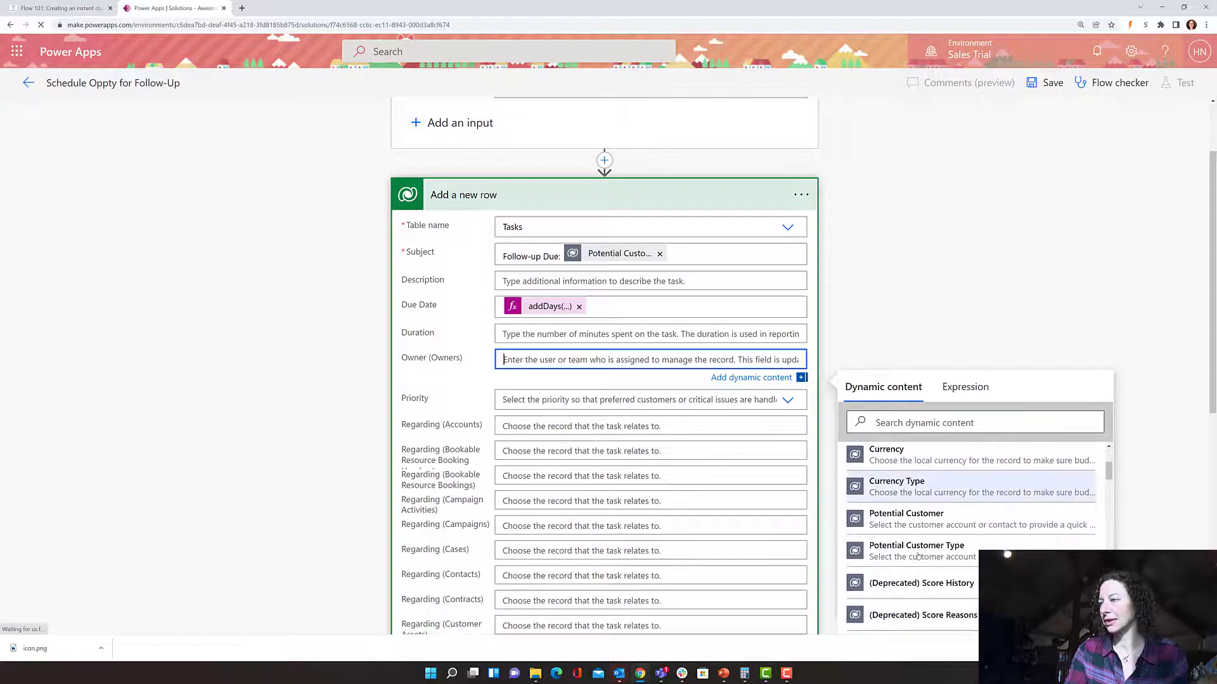
scroll(918, 557, down, 10)
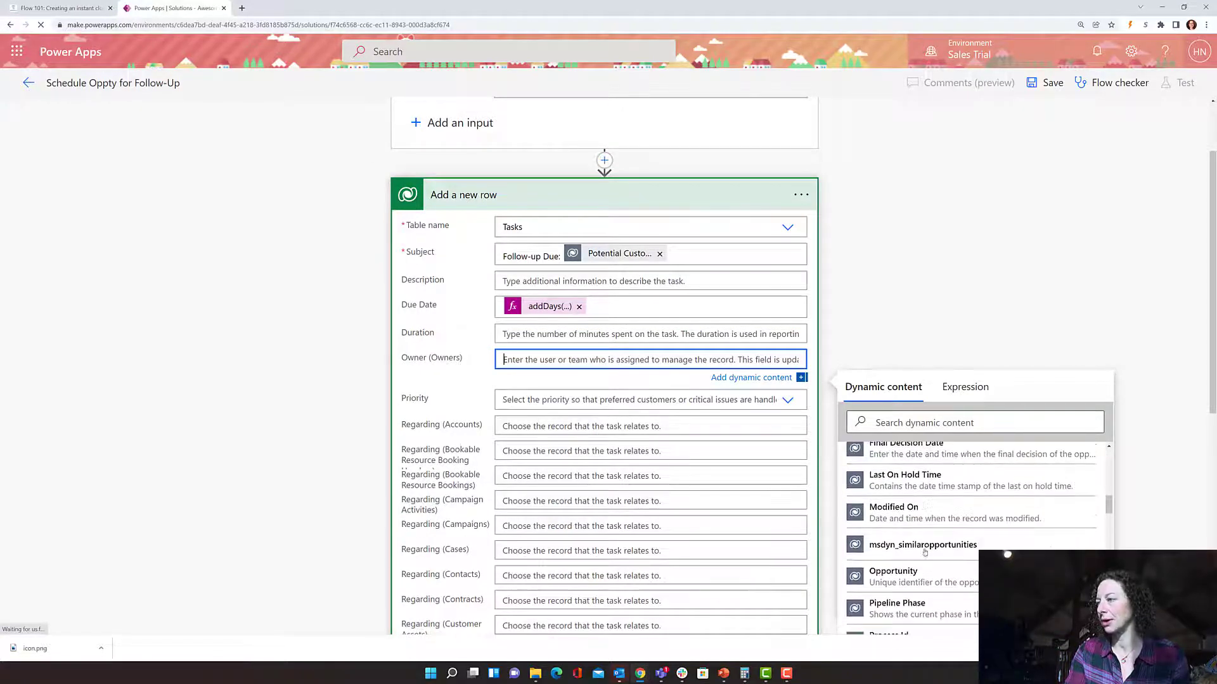
scroll(924, 553, down, 3)
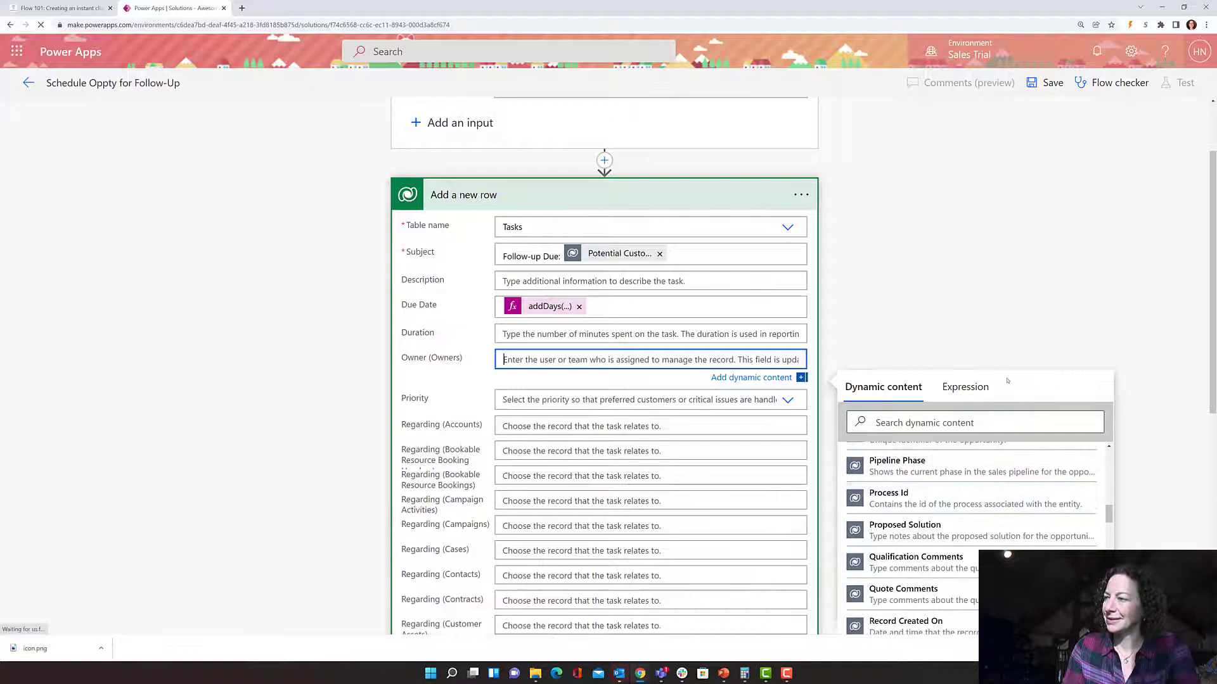
click(973, 423)
text(own)
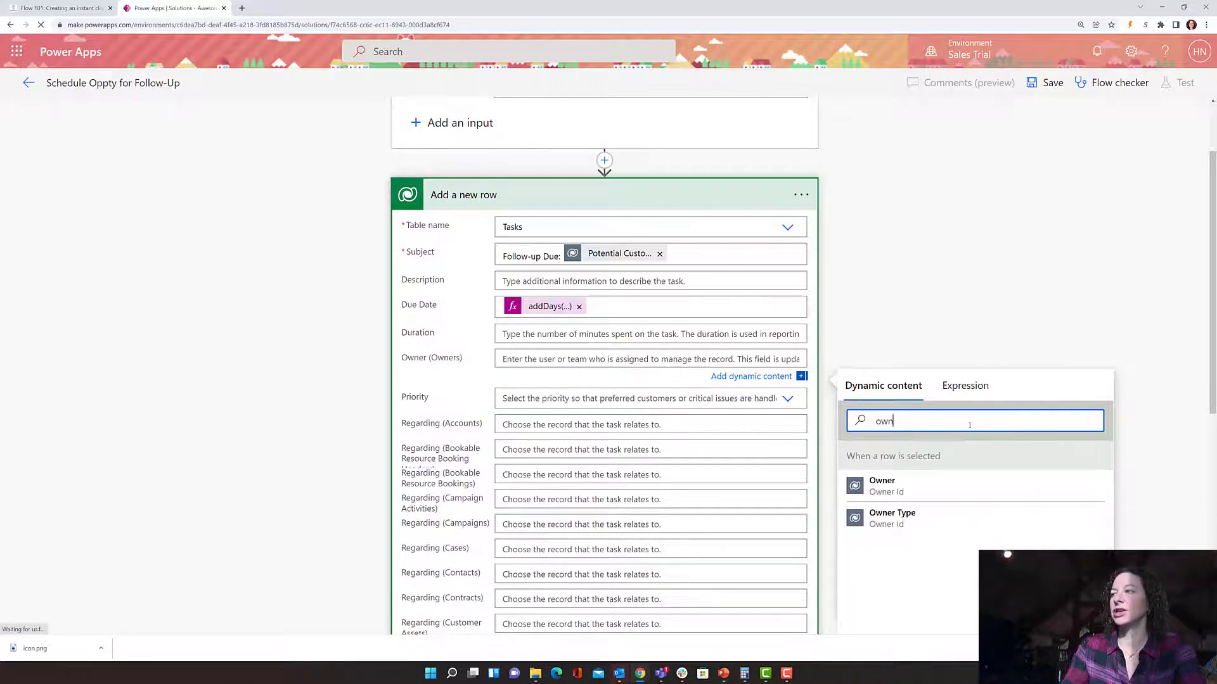
click(928, 485)
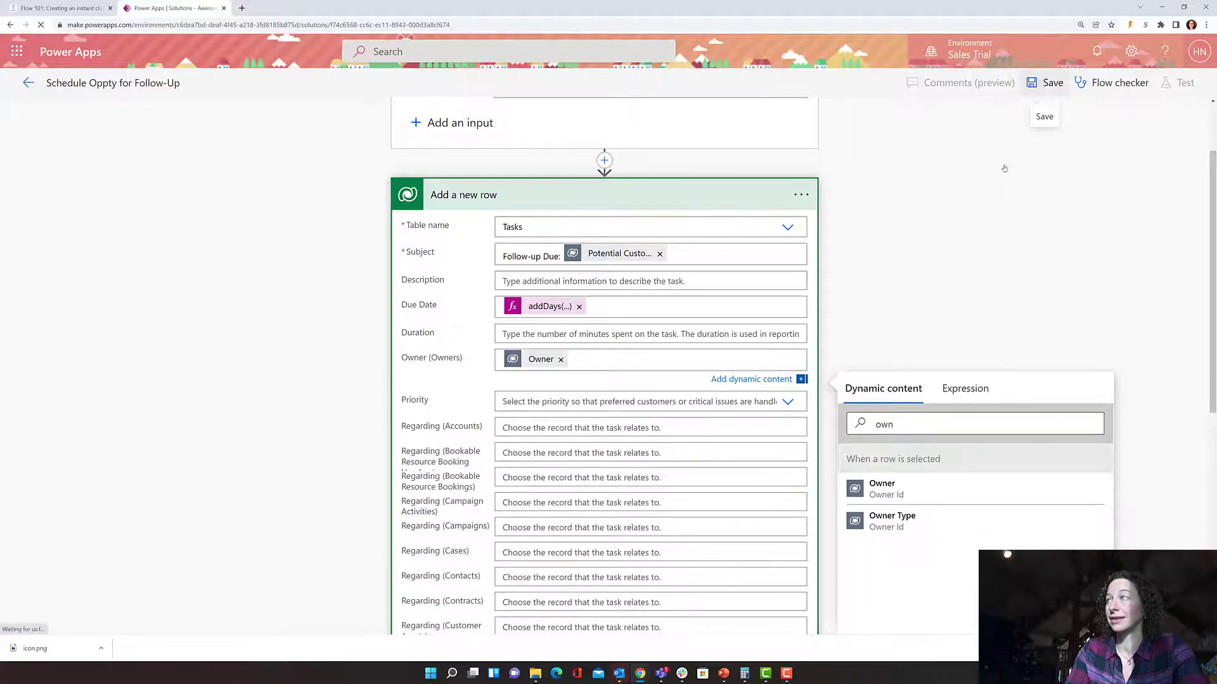
Step: Save the flow with its new field mappings
click(1045, 82)
scroll(921, 410, down, 6)
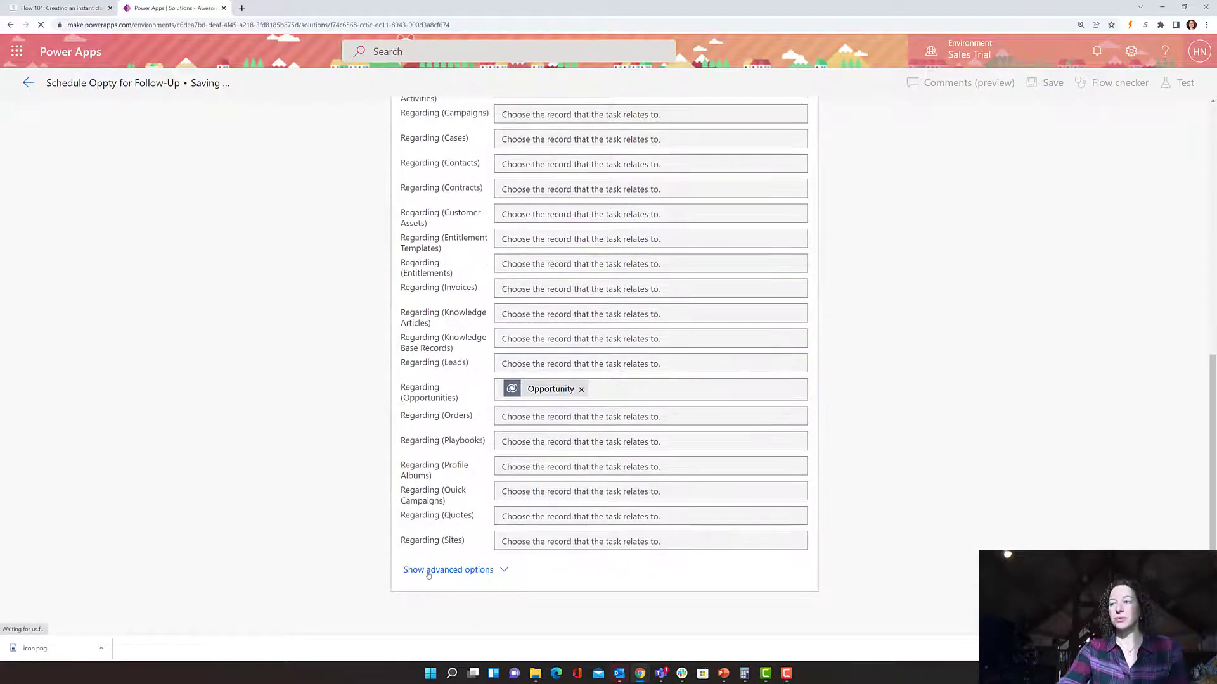
scroll(837, 456, up, 8)
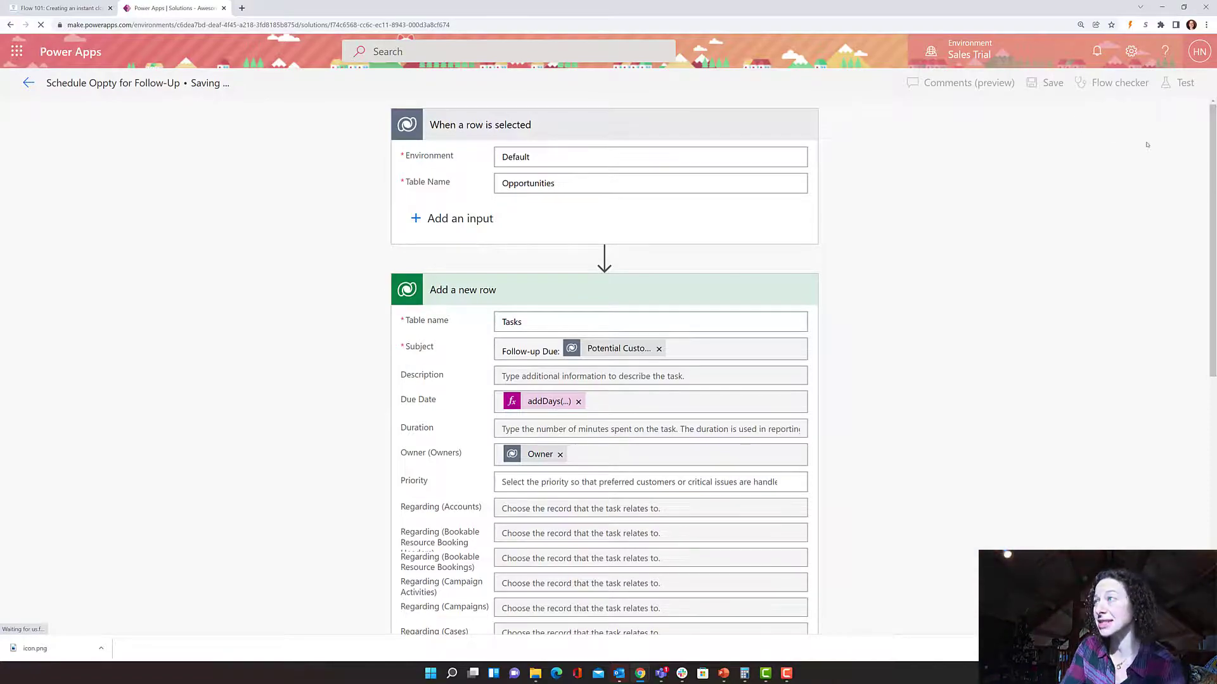
Step: Return to the Flow 101 blog post and reach the 'A Note About Dynamics 365 Security Roles' section
click(60, 8)
scroll(390, 430, down, 3)
scroll(390, 429, down, 15)
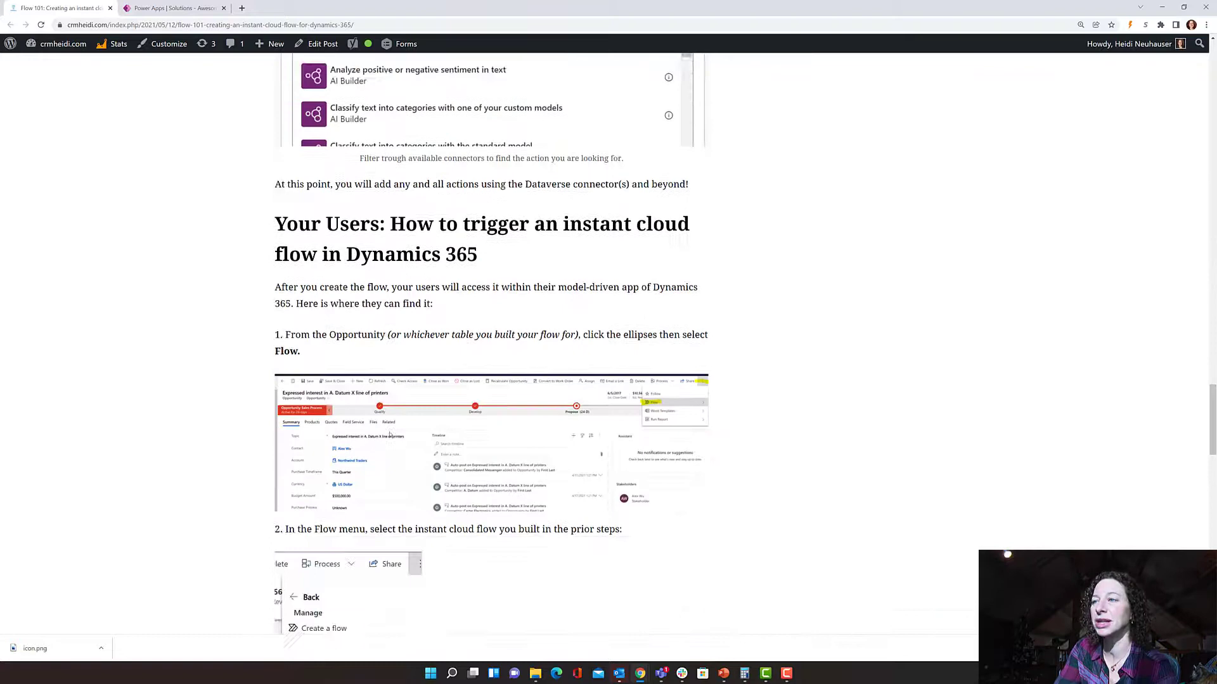
scroll(607, 341, up, 2)
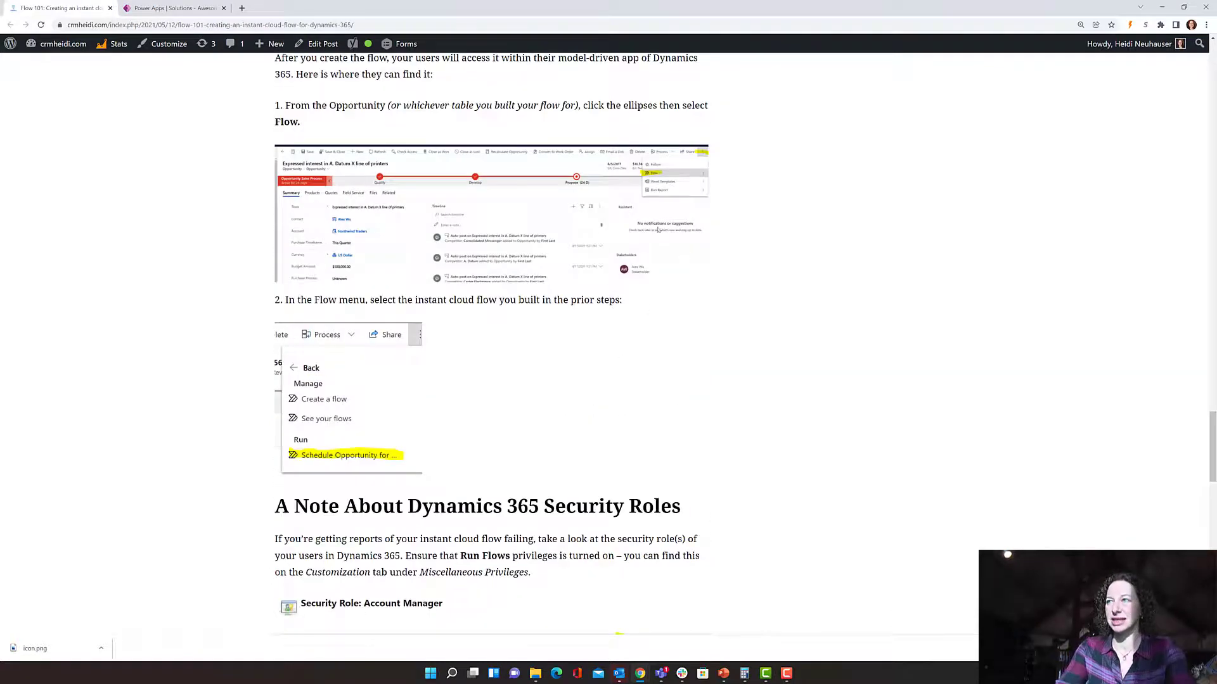
scroll(703, 246, up, 2)
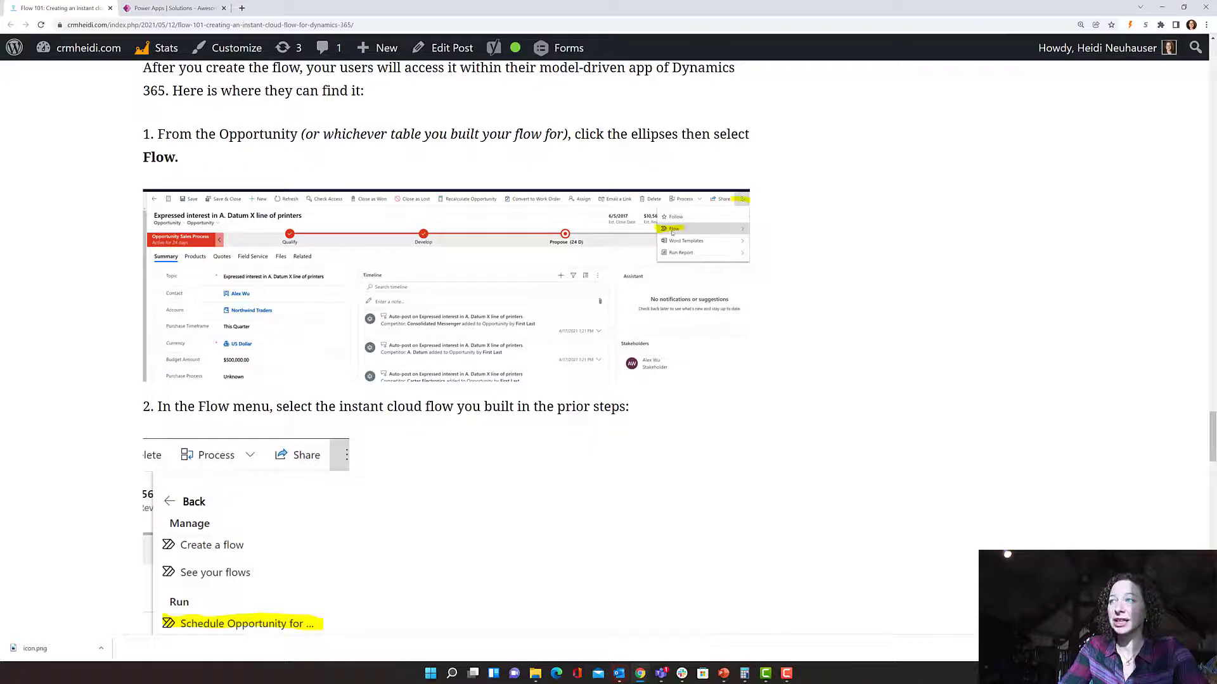
scroll(533, 308, down, 4)
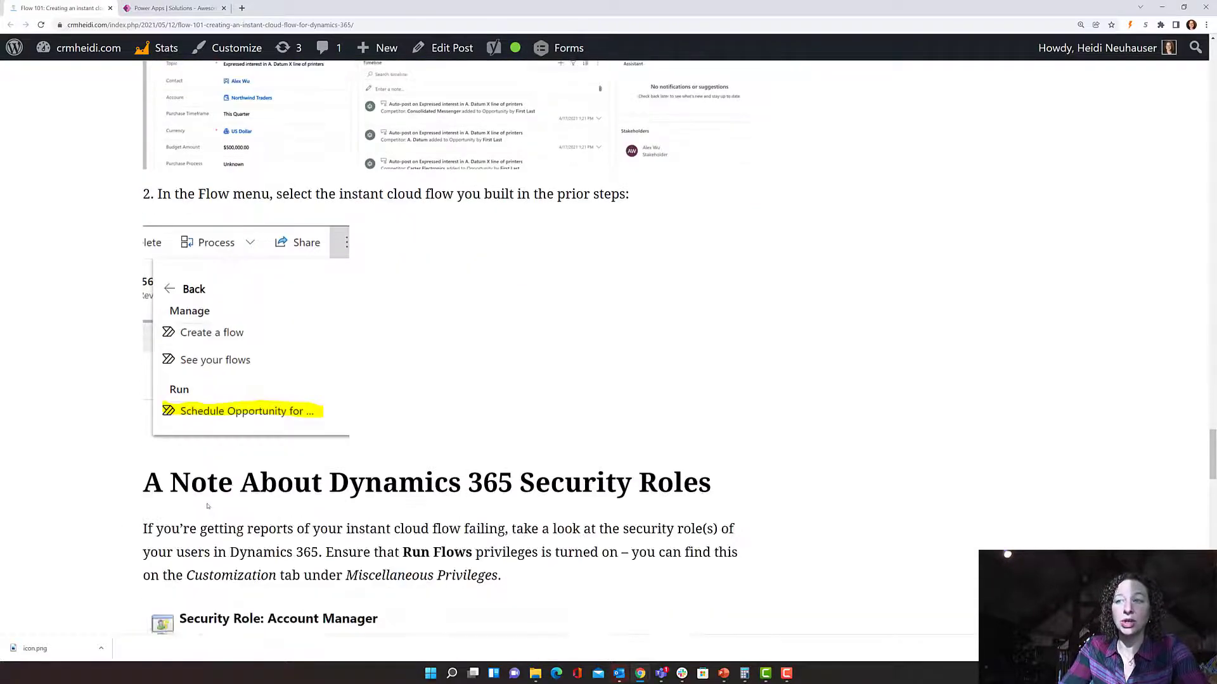
scroll(171, 376, down, 3)
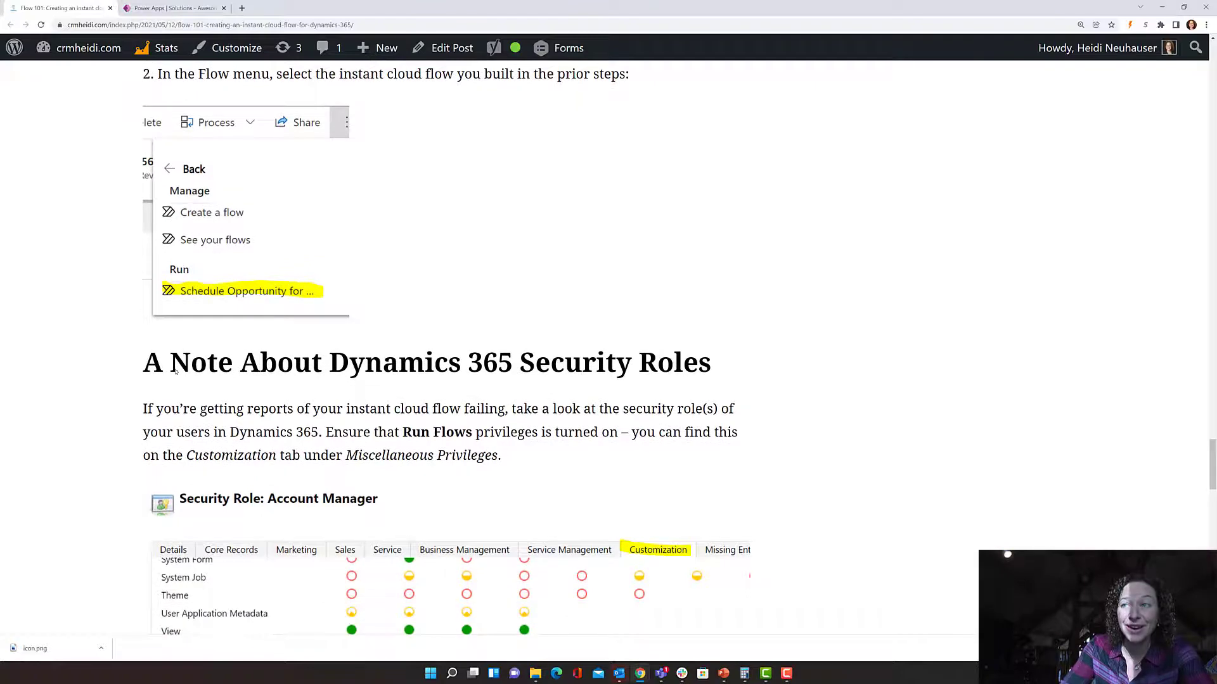
scroll(175, 370, down, 1)
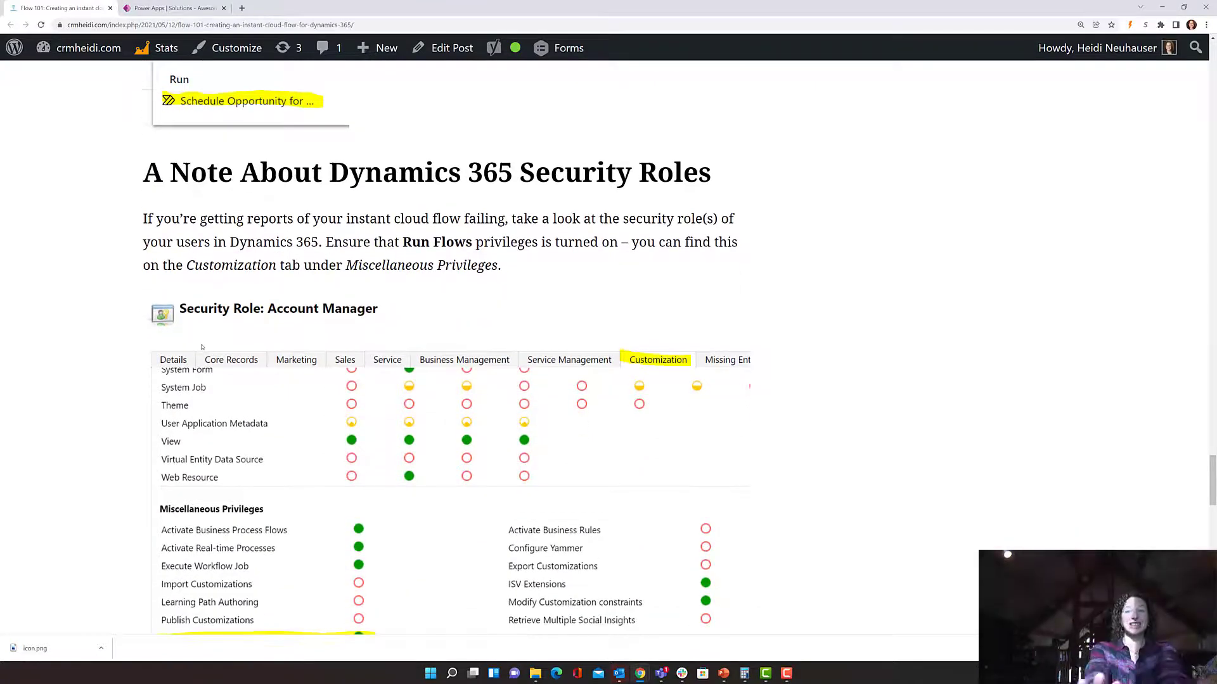
scroll(202, 347, down, 1)
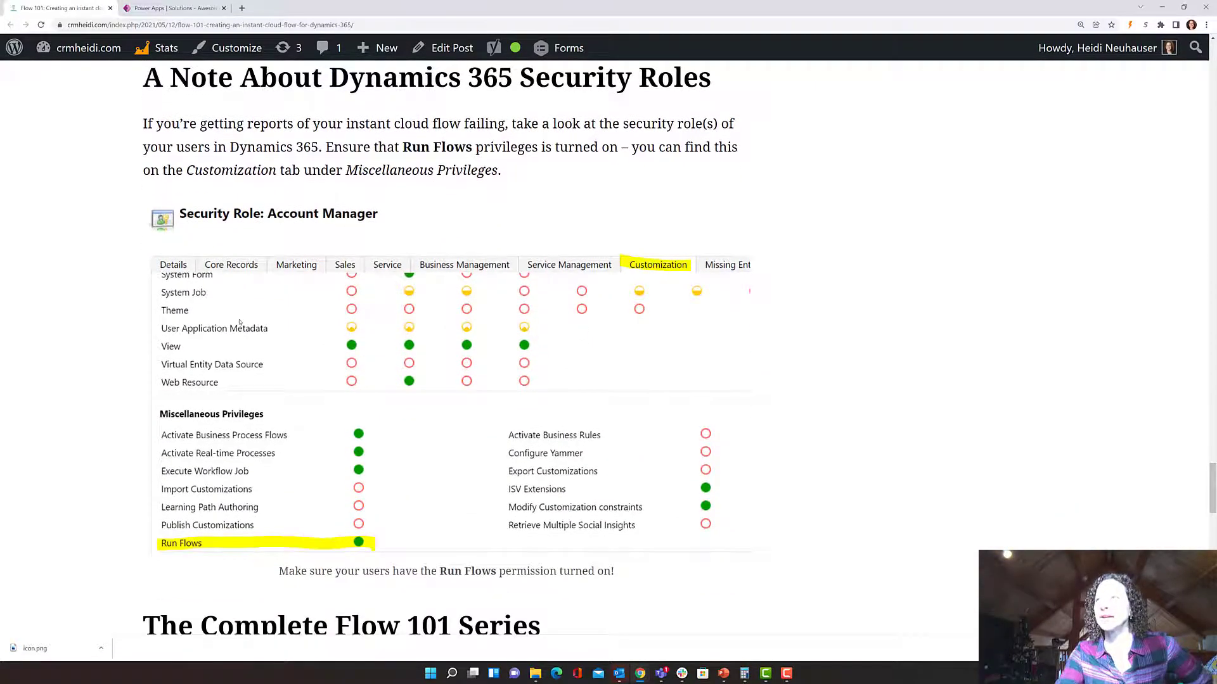